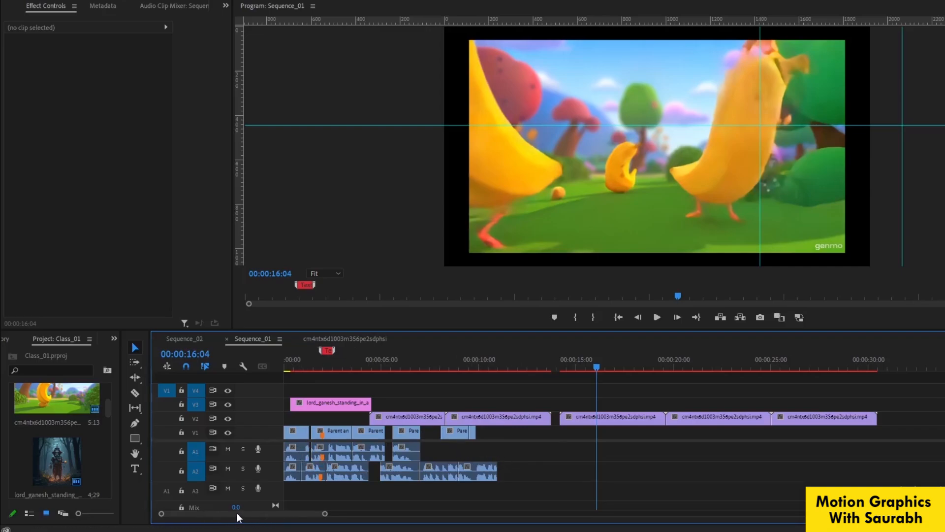
- Examine the clip layout of Sequence_01 along its full length at different timeline zoom levels
left_click_drag(241, 513, 168, 515)
mouse_move(323, 518)
left_mouse_down()
mouse_move(298, 519)
mouse_move(394, 516)
mouse_move(308, 515)
left_mouse_up()
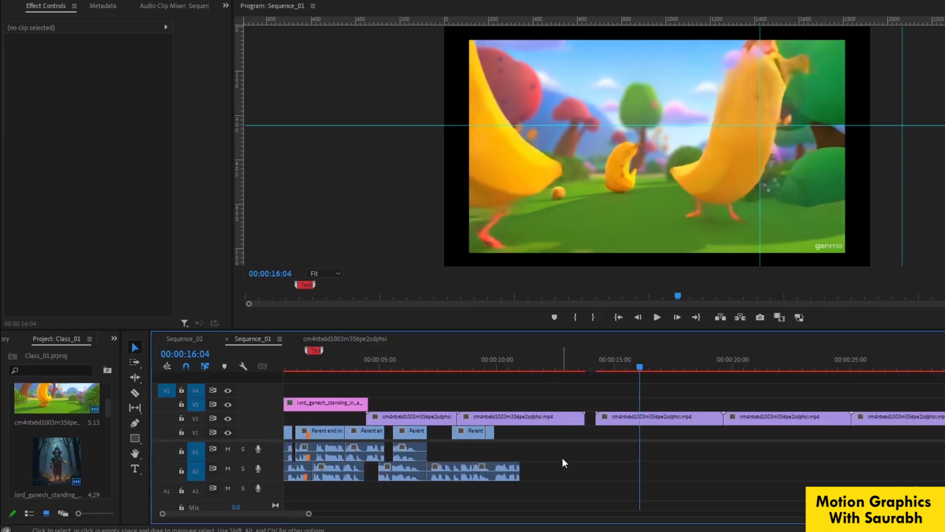
key("minus")
key("minus")
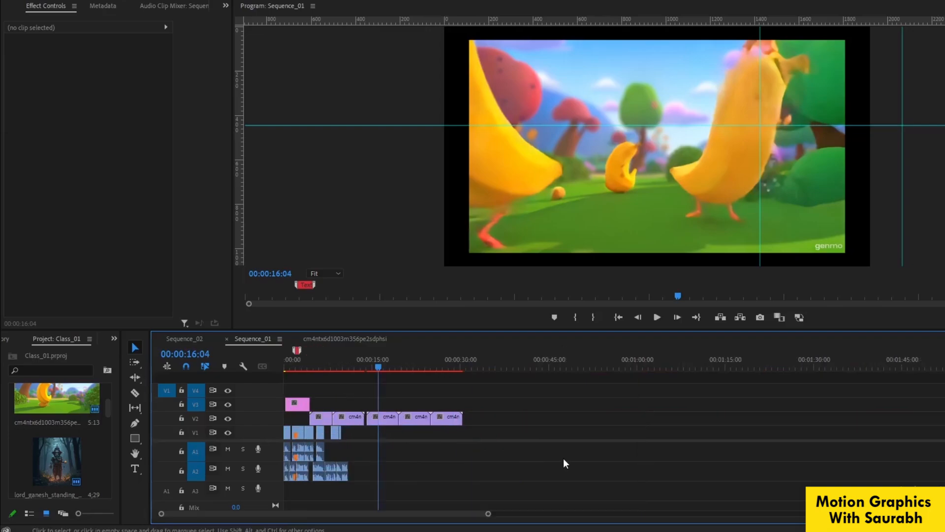
key("equal")
key("equal")
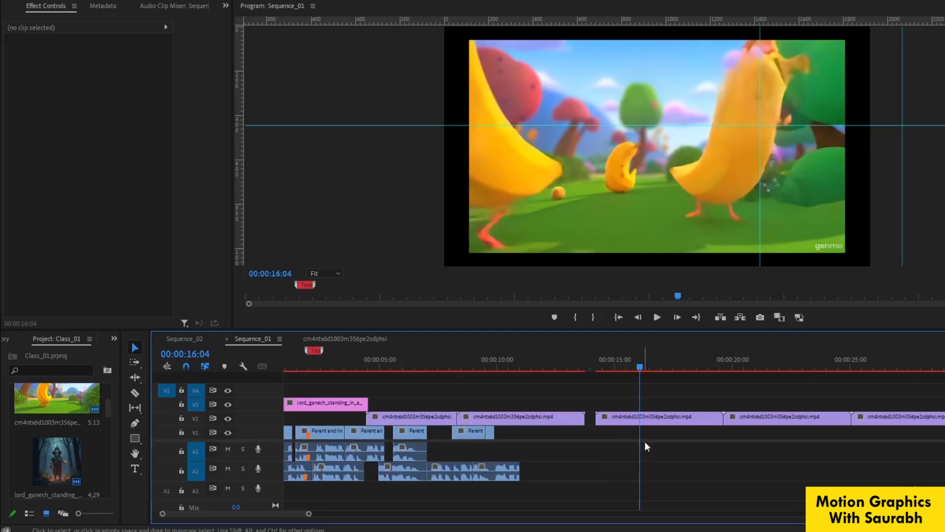
scroll(645, 442, "left", 1)
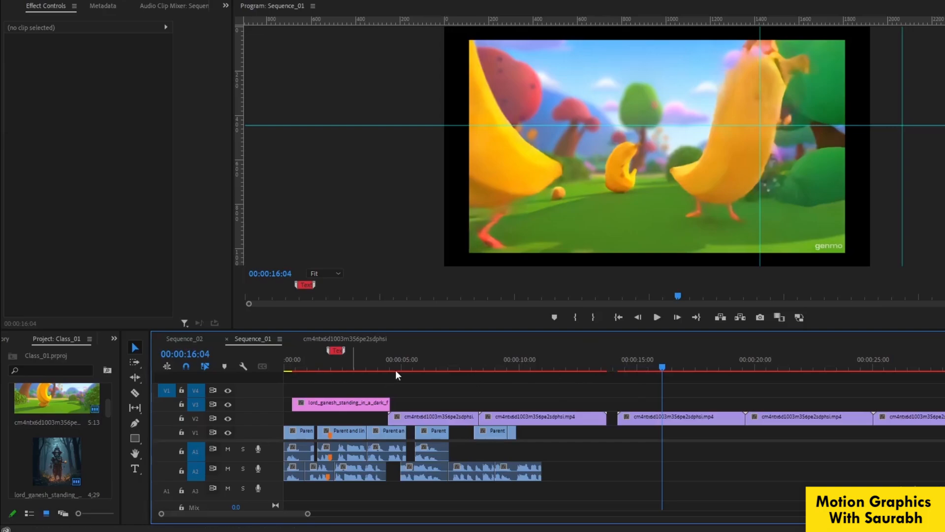
scroll(752, 393, "right", 7)
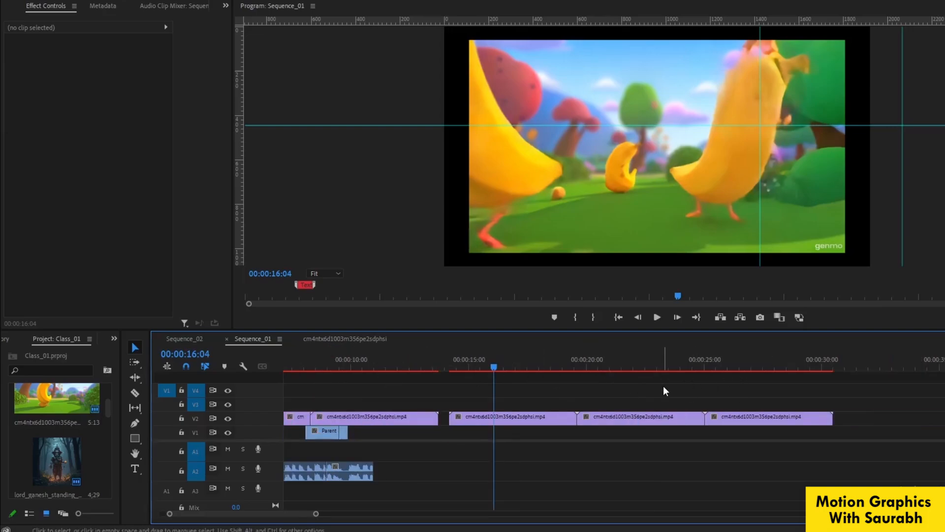
scroll(663, 387, "left", 7)
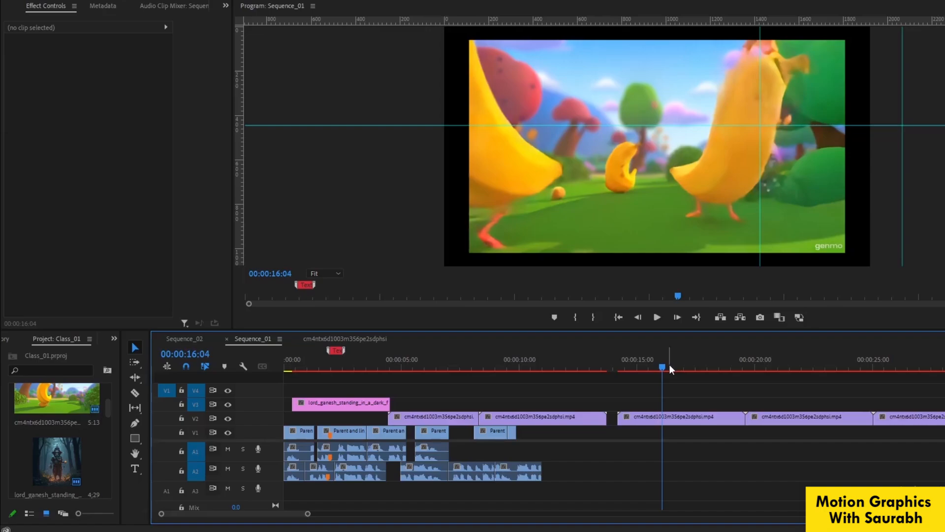
scroll(669, 387, "right", 5)
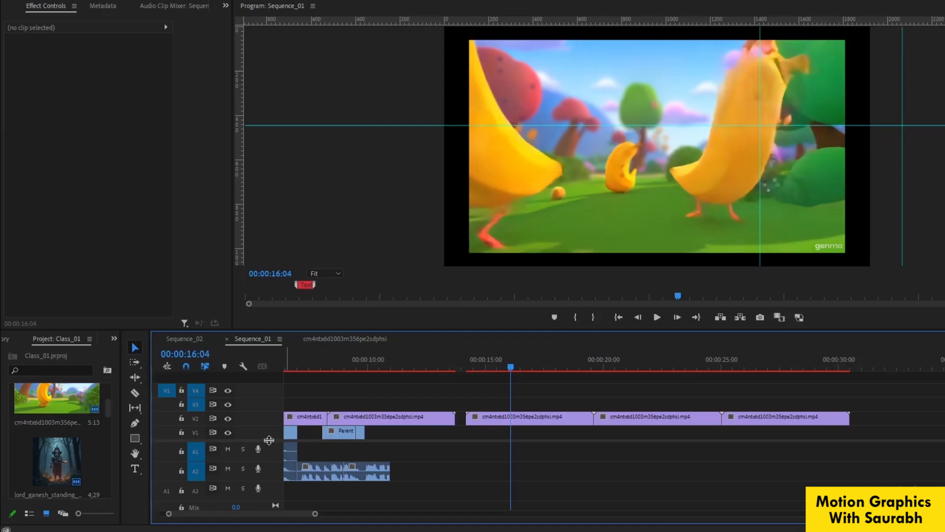
- Try lowering the divider between the video and audio tracks and enlarging track V2 to show clip thumbnails
mouse_move(268, 440)
left_mouse_down()
mouse_move(271, 423)
mouse_move(275, 448)
left_mouse_up()
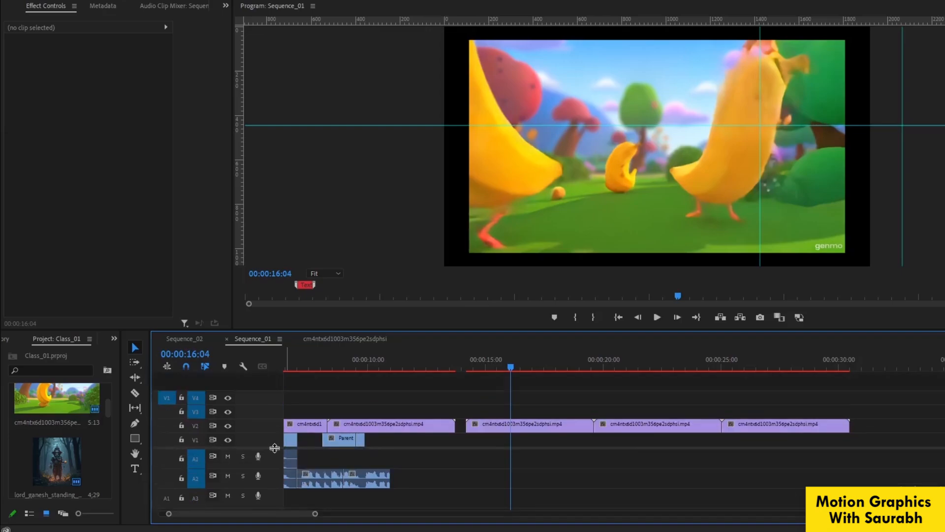
scroll(385, 420, "down", 1)
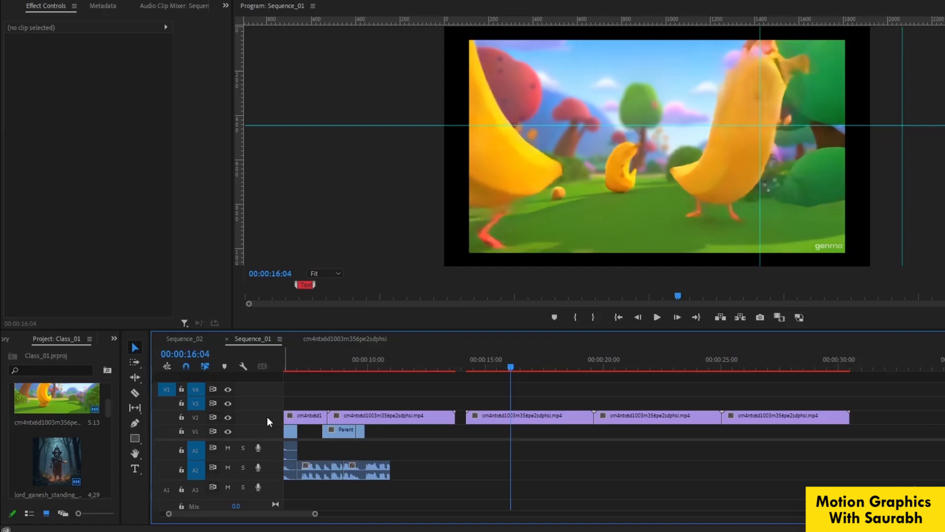
scroll(266, 417, "up", 6)
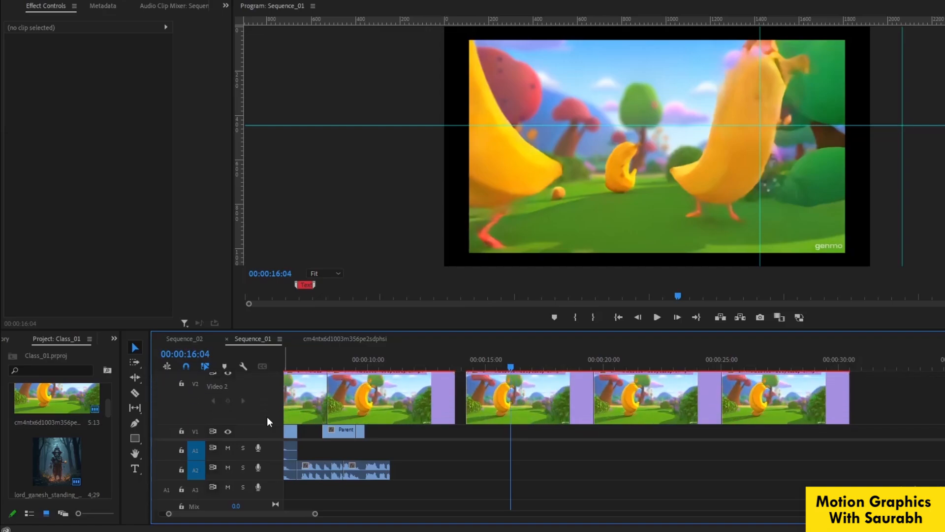
scroll(267, 416, "up", 2)
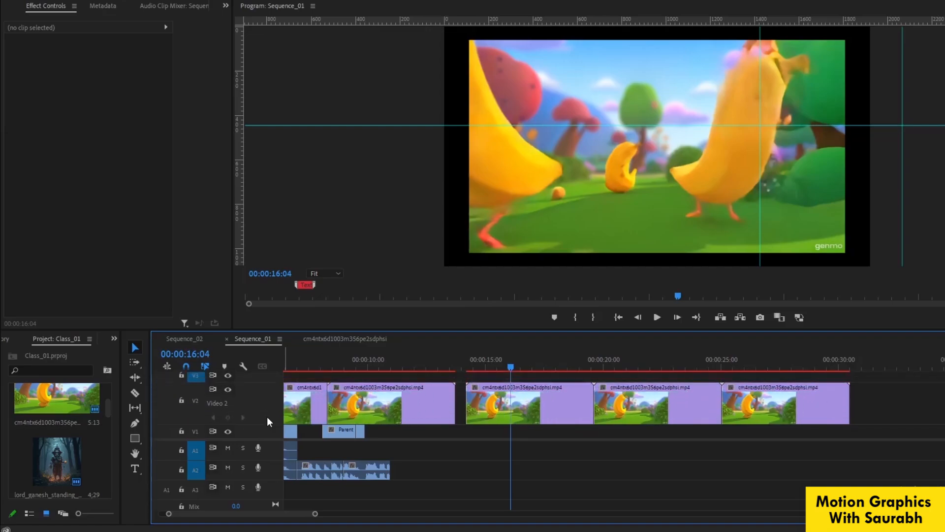
scroll(267, 417, "up", 3)
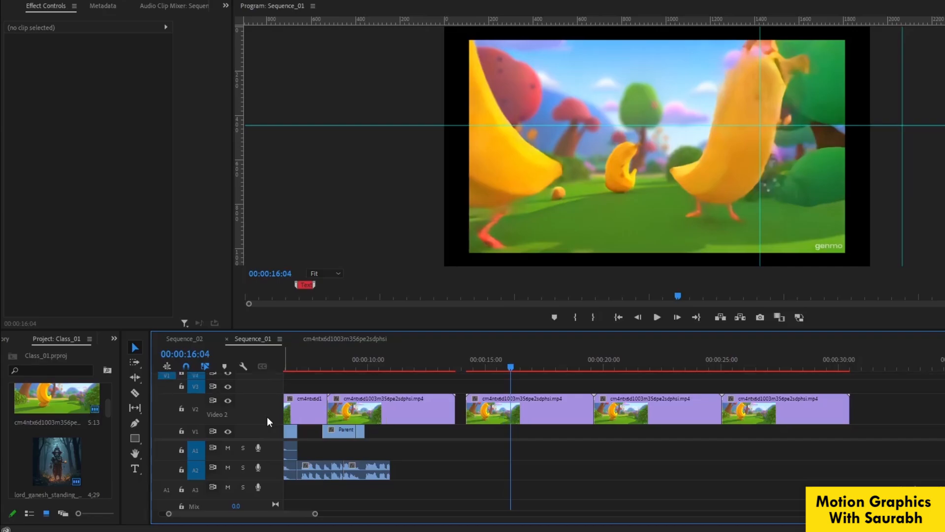
scroll(267, 416, "up", 1)
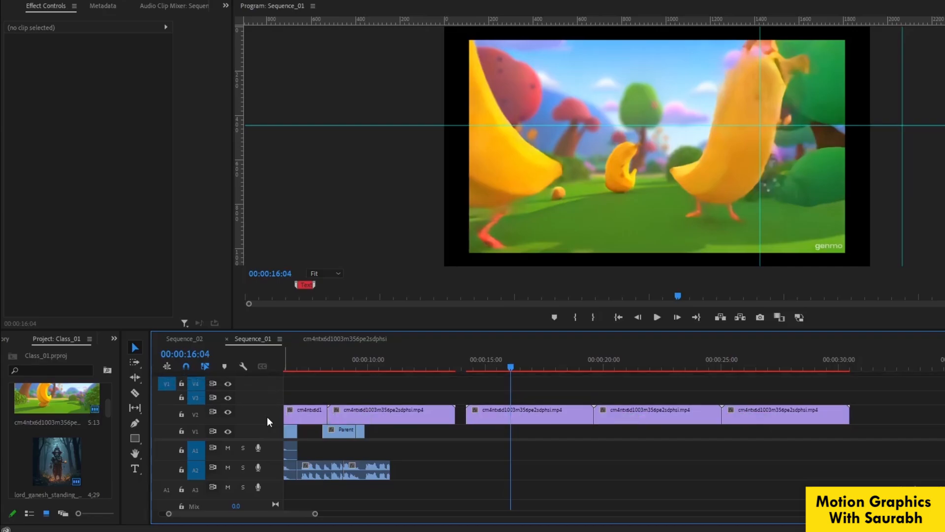
scroll(266, 417, "up", 2)
- Duplicate the V2 banana clip that starts at 00:00:14:11 onto a new video track above V4, keeping its start time
left_click(505, 418)
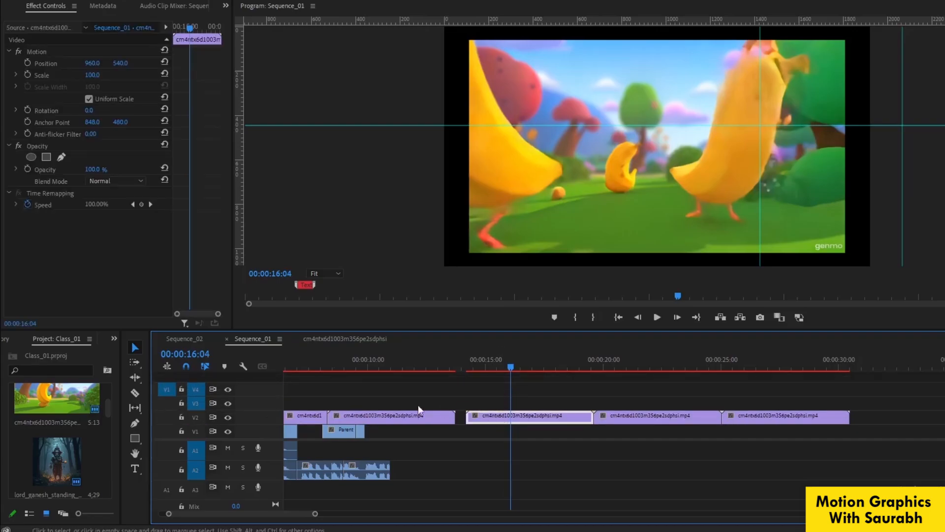
right_click(267, 392)
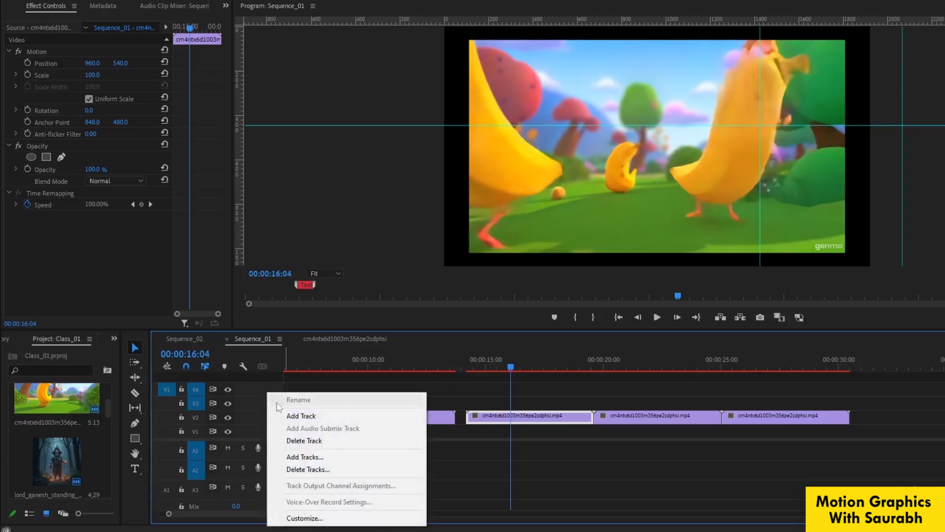
left_click(249, 403)
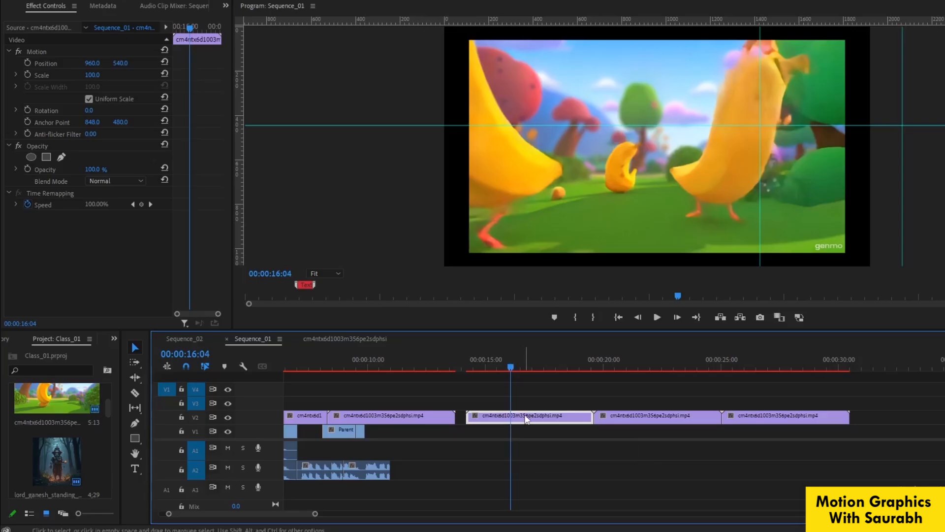
left_click_drag(526, 418, 531, 384)
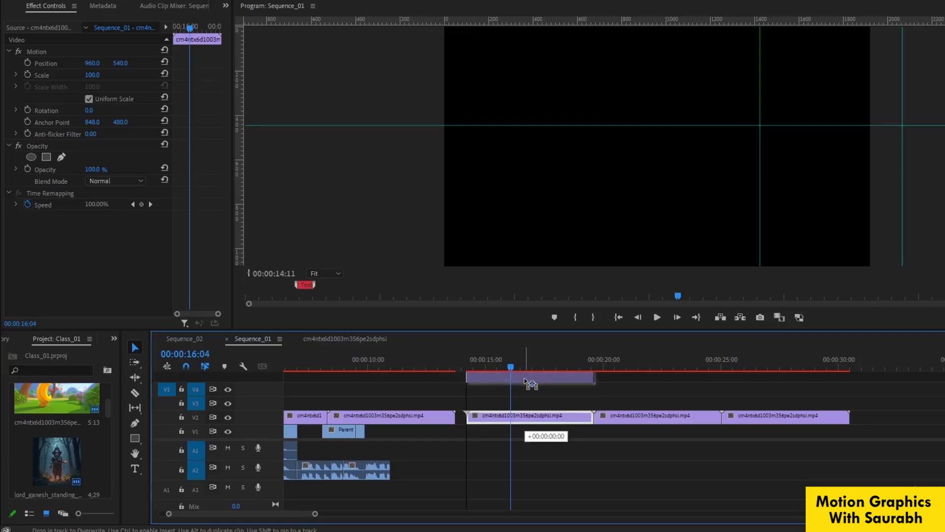
left_click_drag(527, 382, 527, 378)
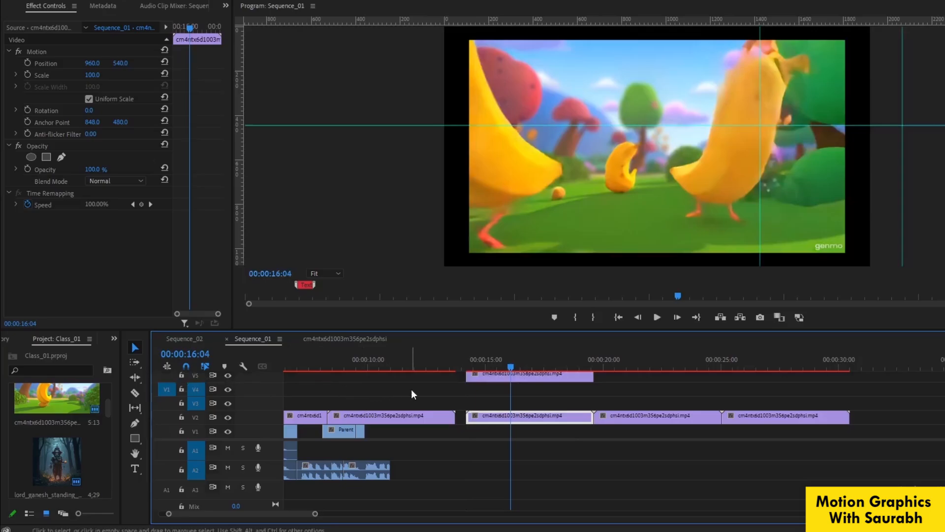
scroll(423, 389, "left", 1)
left_click(518, 379)
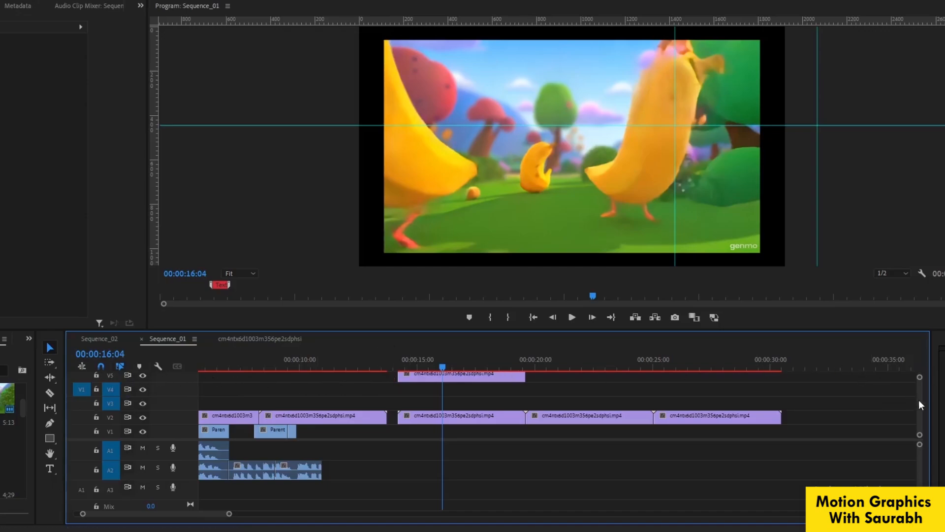
- Make the timeline panel slightly taller and check the upper video tracks and the audio tracks
left_click_drag(918, 399, 919, 389)
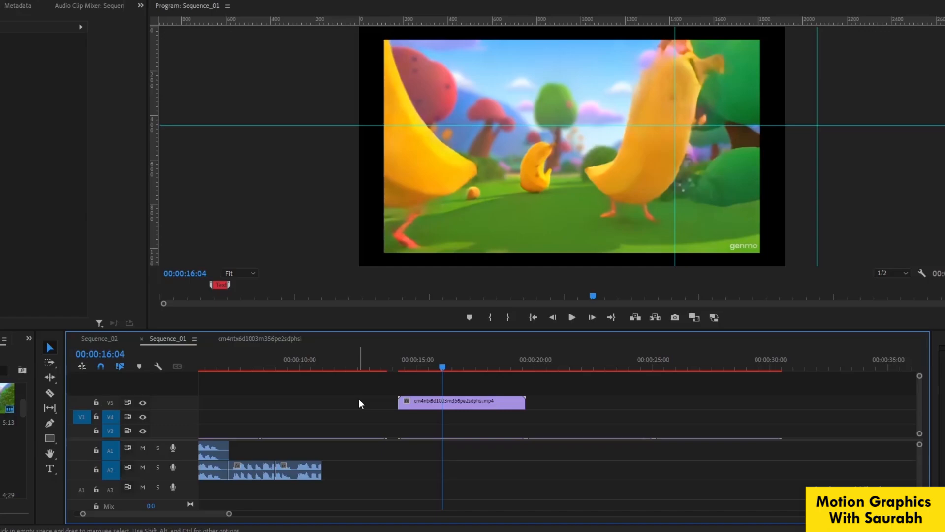
left_click_drag(445, 330, 445, 327)
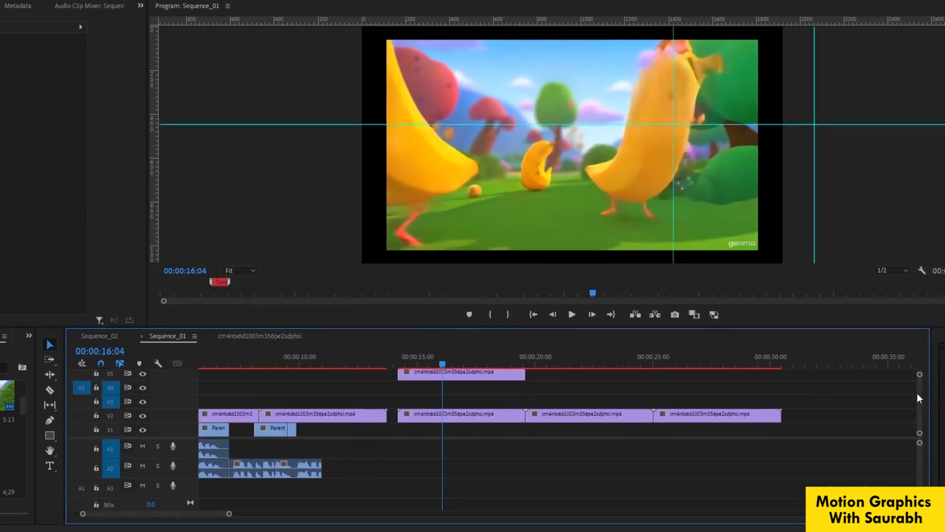
left_click_drag(919, 391, 926, 411)
left_click_drag(920, 455, 919, 447)
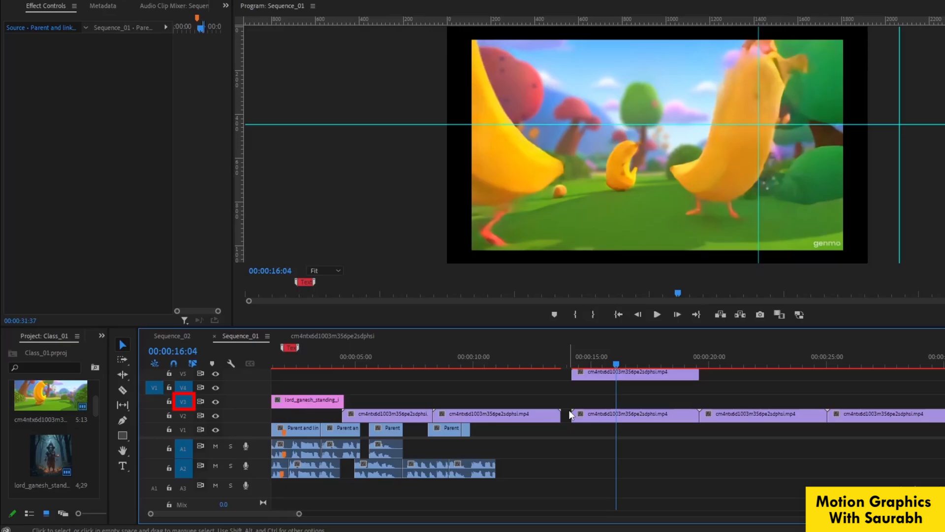
- Try to paste the copied clip into Sequence_01 at 00:00:08:35
left_click(646, 377)
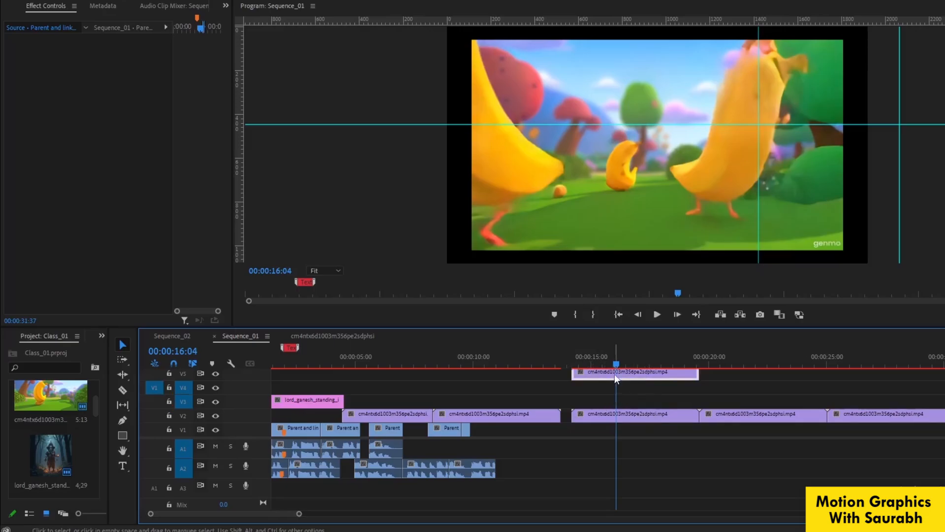
left_click(441, 359)
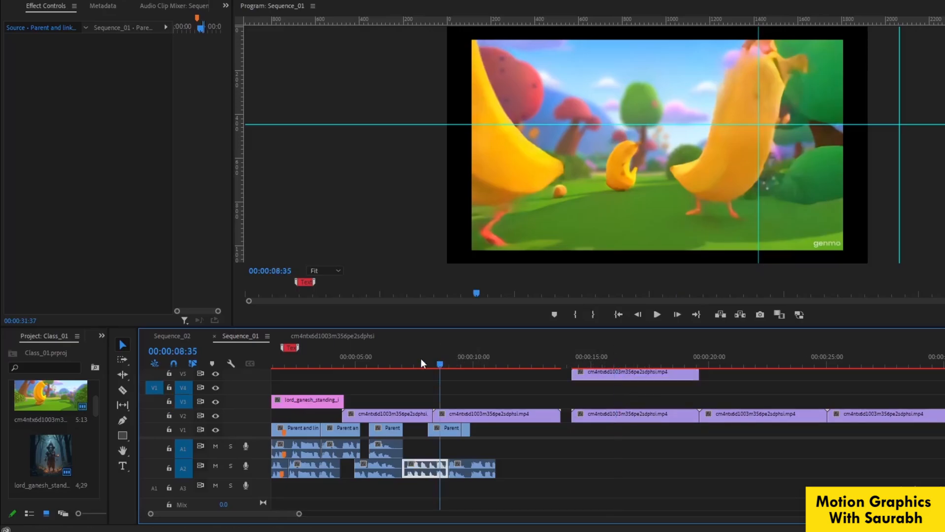
key("ctrl+v")
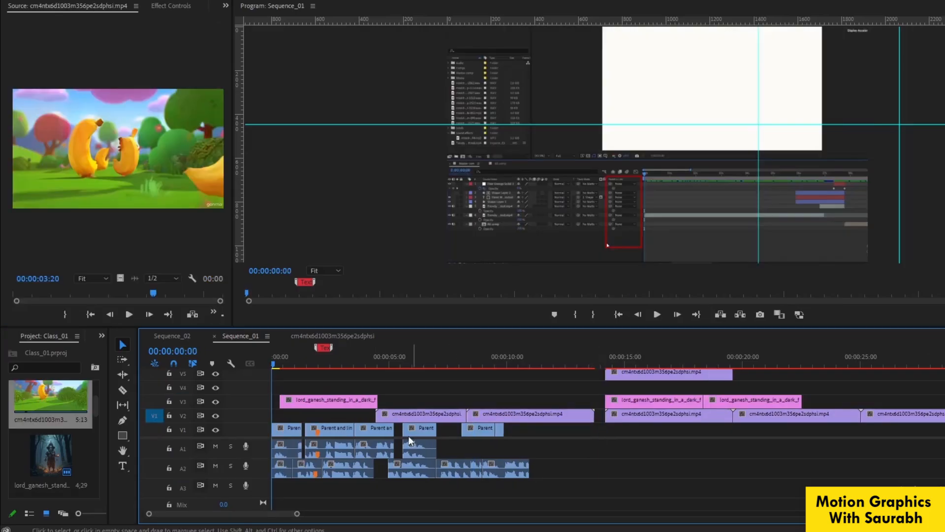
- Select the first lord_ganesh clip on V3 and search the keyboard shortcut commands for "paste"
left_click(328, 401)
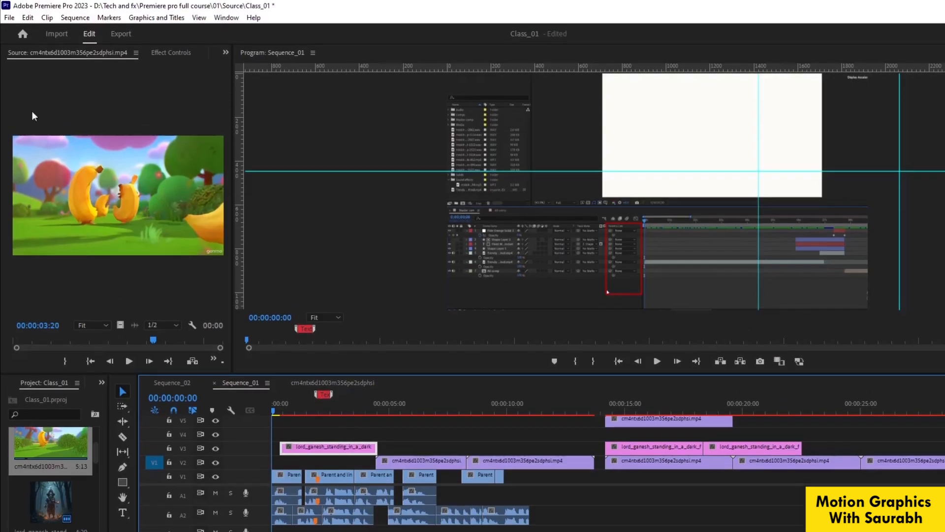
left_click(28, 17)
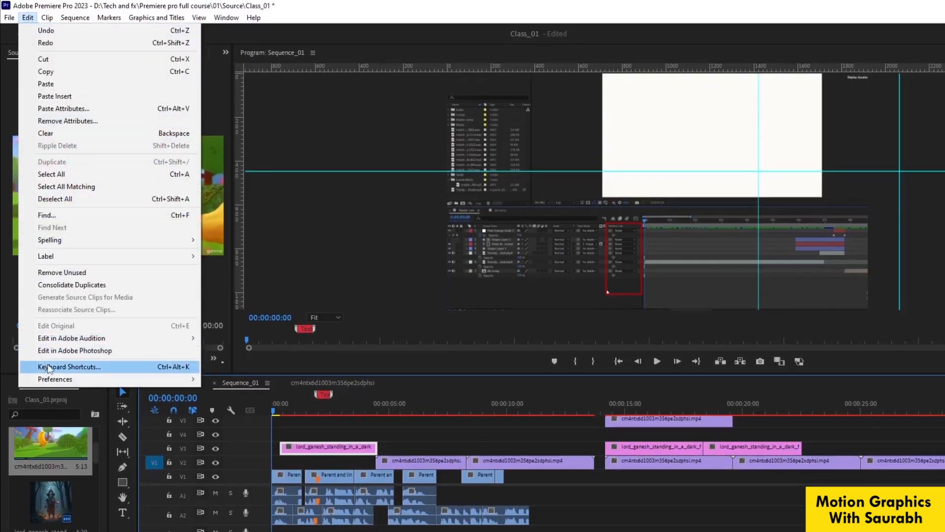
left_click(75, 366)
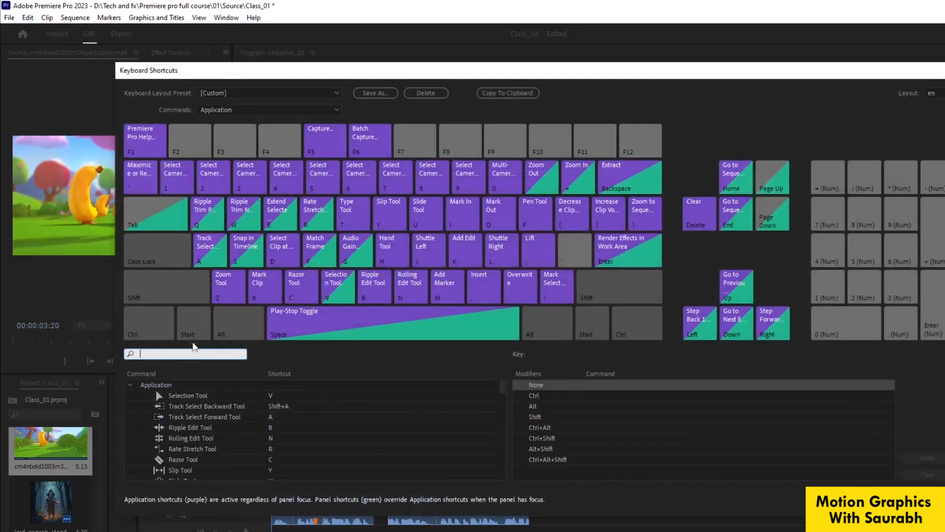
type("pa")
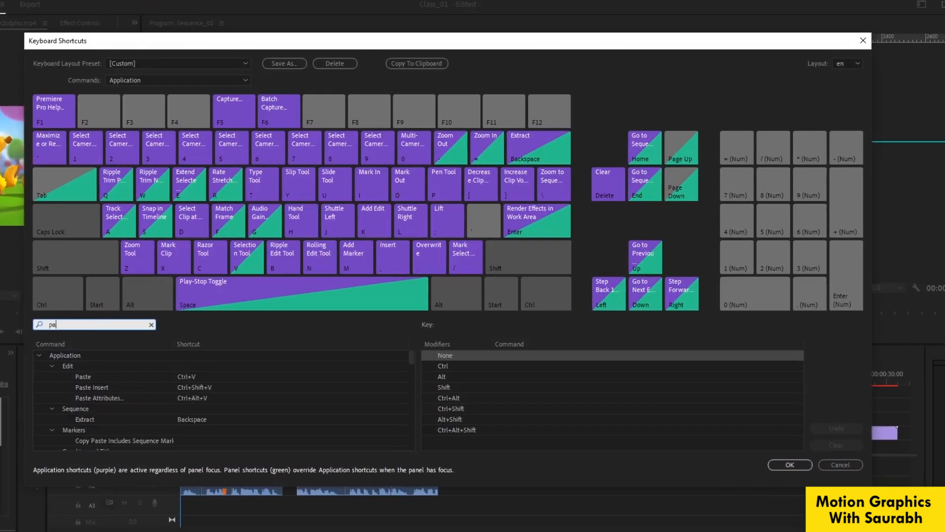
type("ste")
scroll(260, 383, "down", 1)
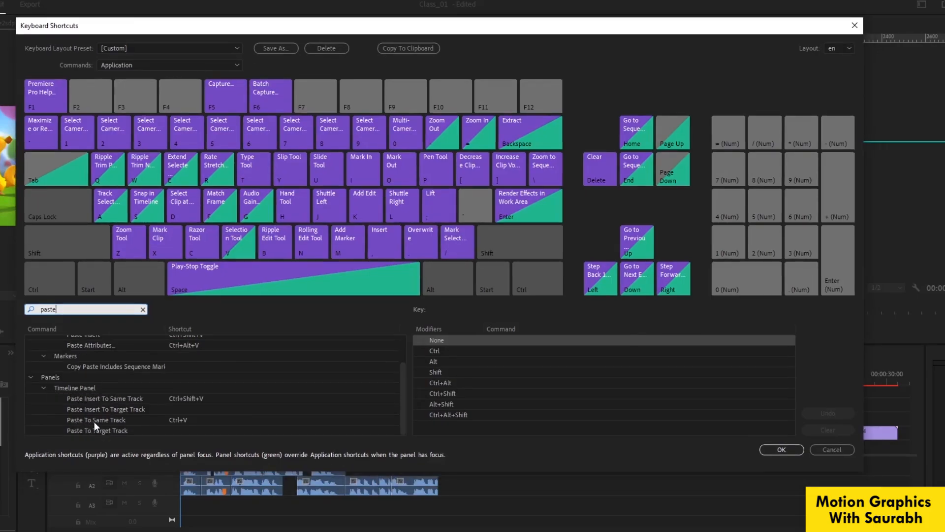
- Remove Ctrl+V from Paste To Same Track, assign it to Paste To Target Track, and save the shortcuts
left_click(181, 420)
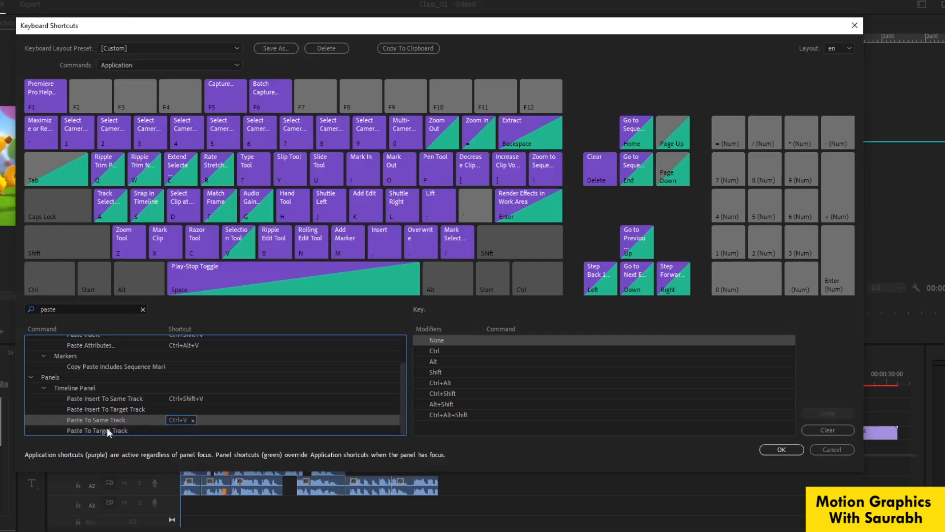
left_click(193, 420)
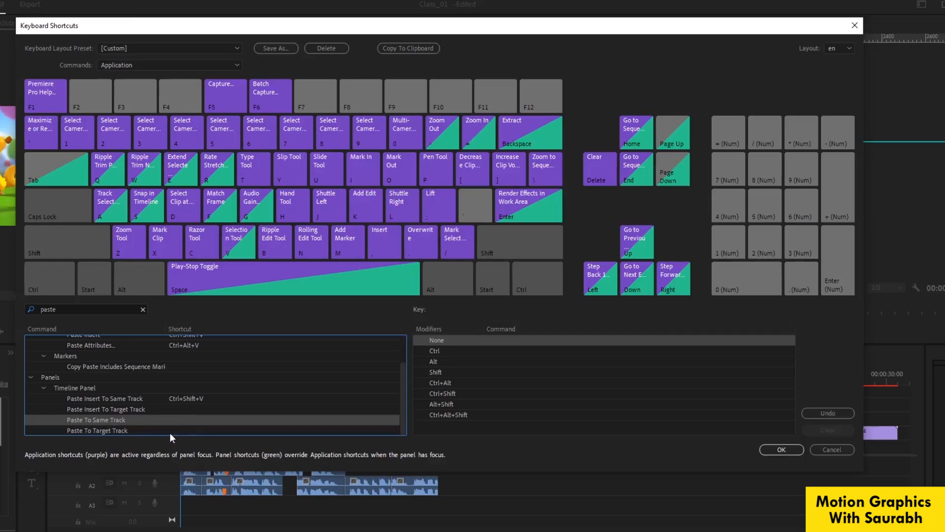
left_click(173, 431)
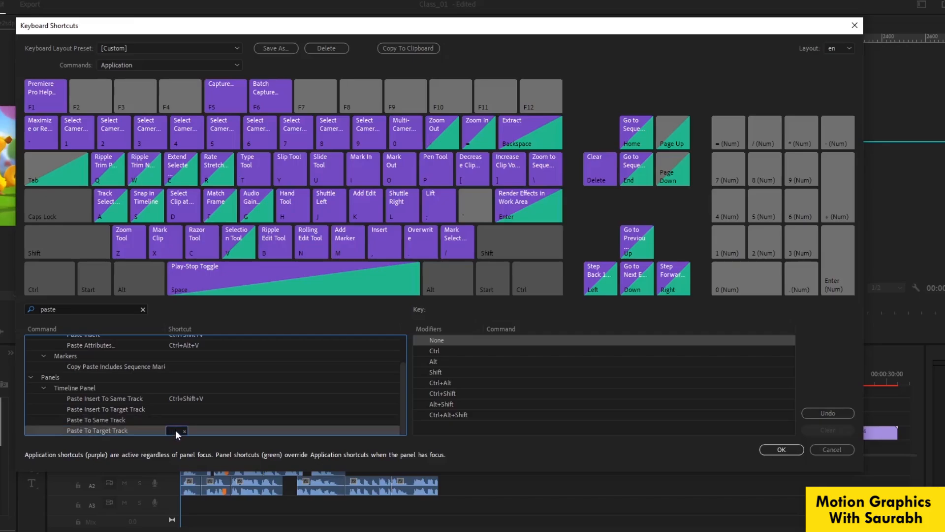
key("ctrl+v")
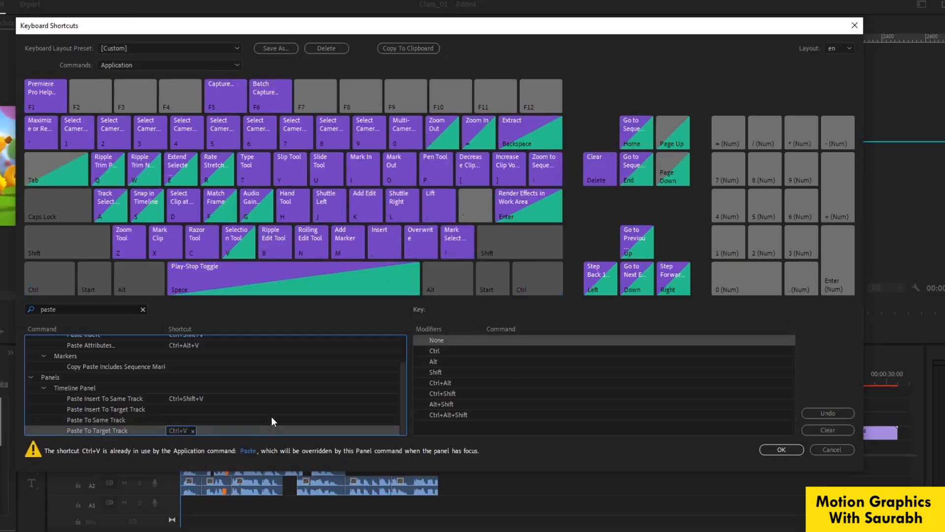
left_click(781, 449)
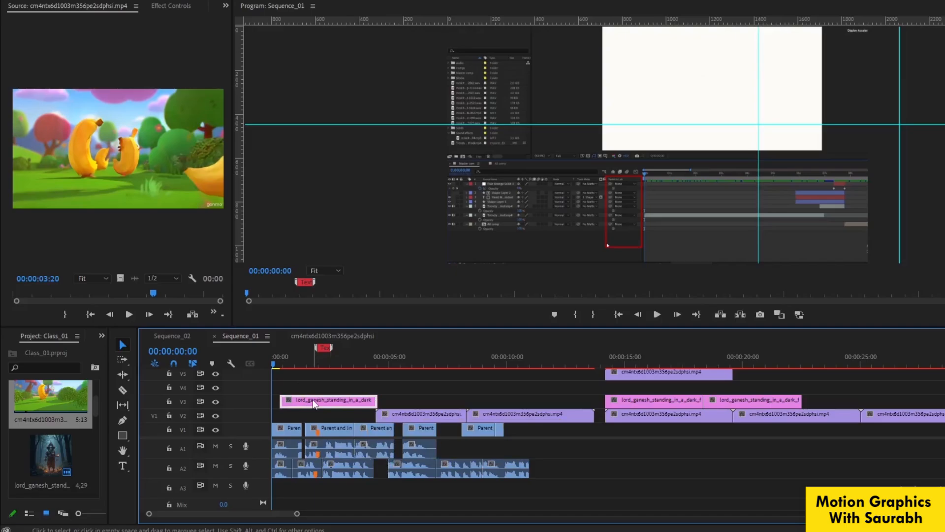
- Target only track V1 and paste the copied lord_ganesh clip there at 00:00:10:59
left_click(463, 356)
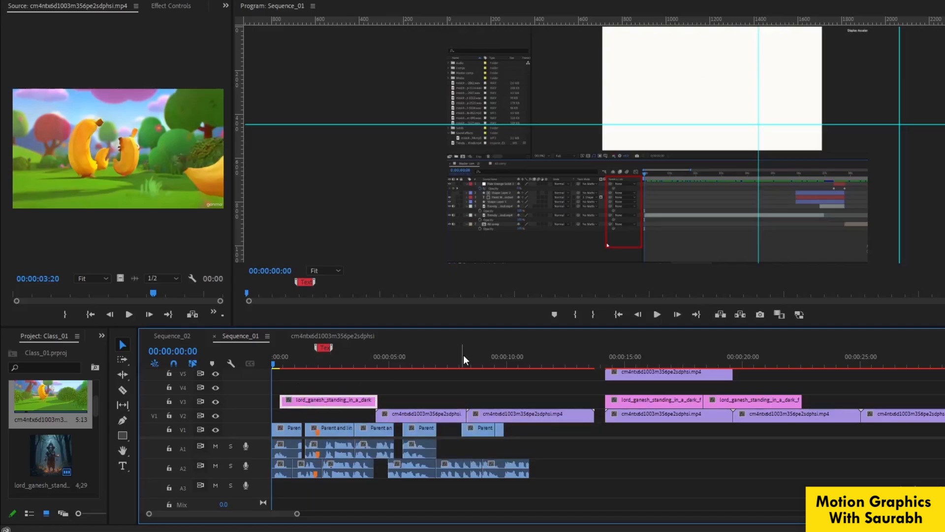
left_click_drag(464, 357, 505, 355)
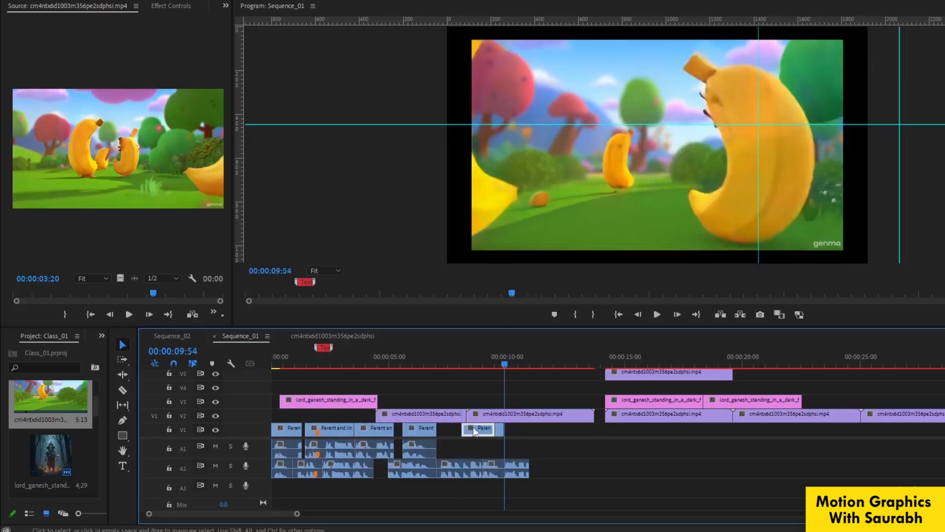
left_click(531, 359)
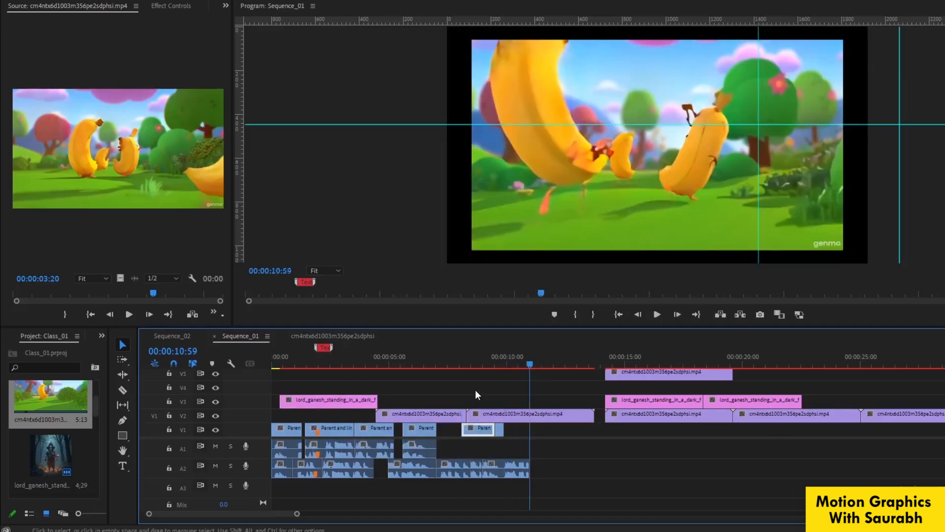
left_click(182, 429)
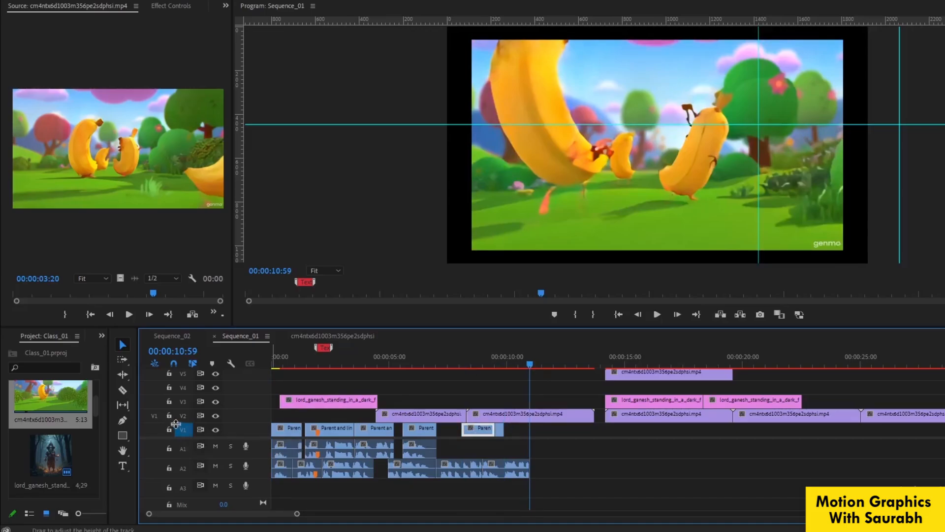
key("ctrl+v")
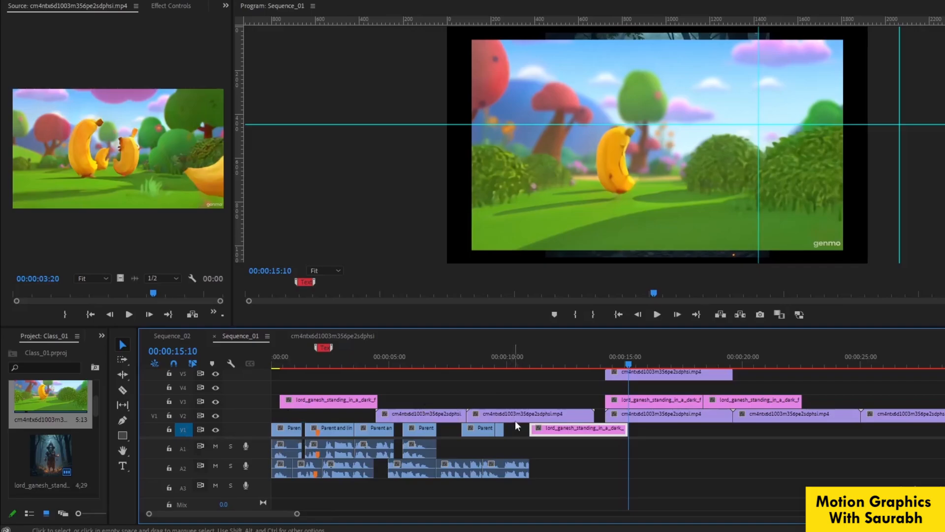
- Target V3 instead of V1 and paste the copied lord_ganesh clip there at 00:00:09:54
left_click(530, 364)
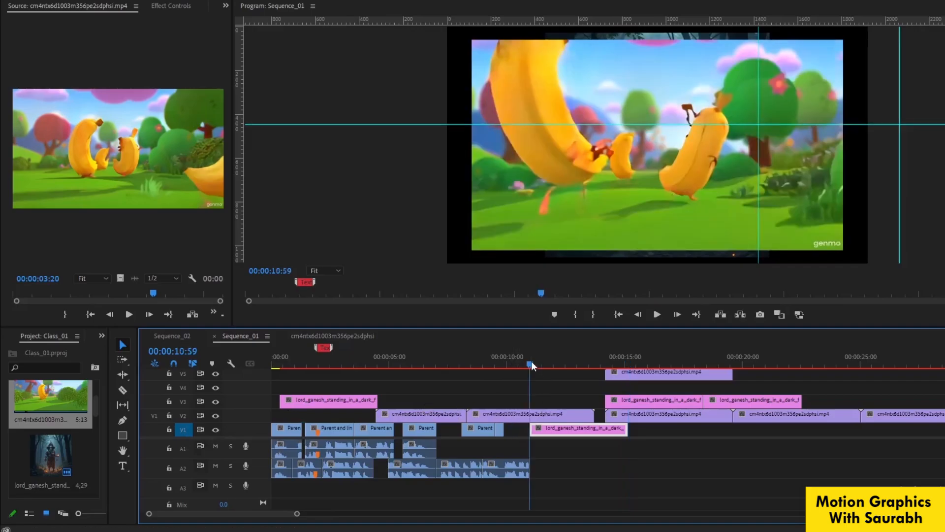
left_click_drag(530, 364, 504, 363)
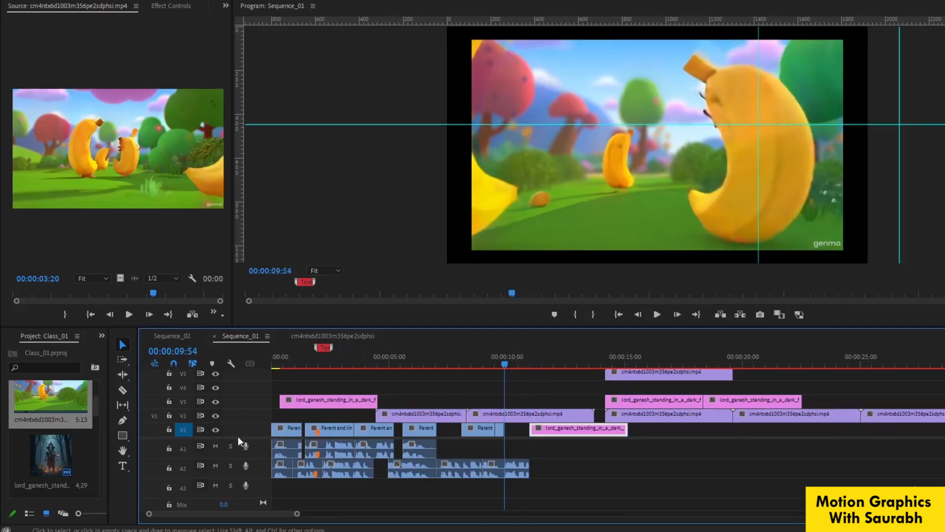
left_click(184, 402)
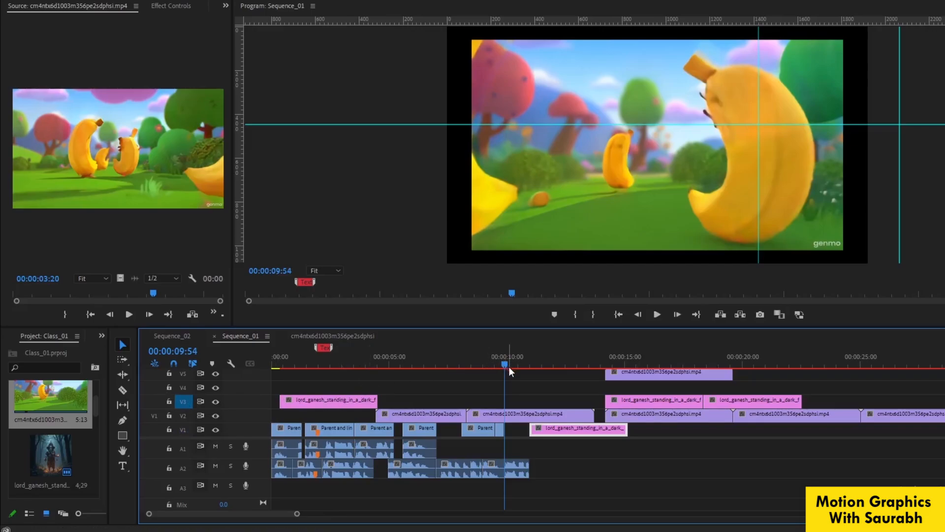
key("ctrl+v")
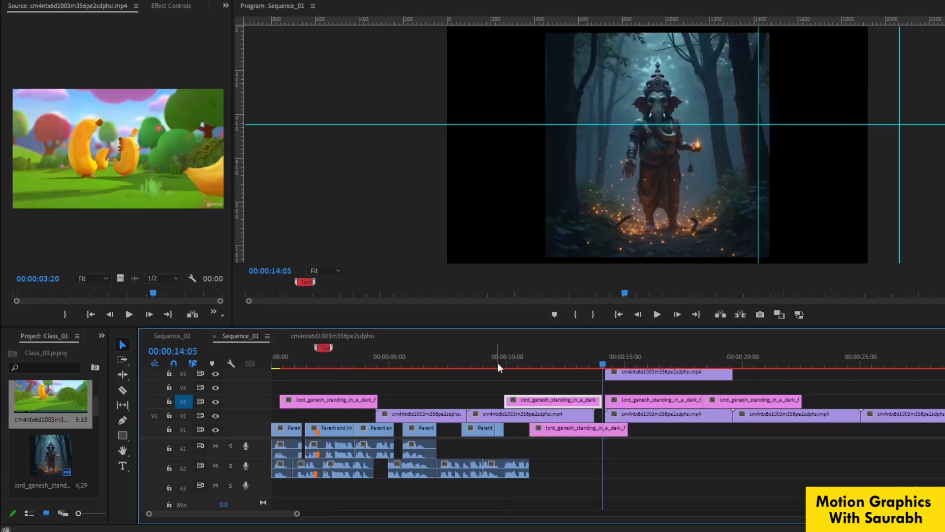
- Delete the lord_ganesh clip from V1
left_click(574, 428)
key("Delete")
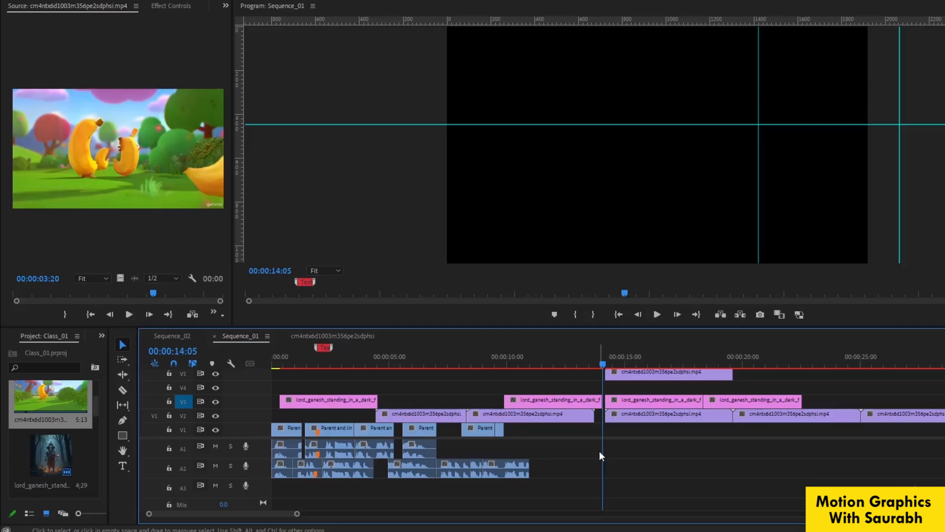
- Return to the sequence start and jump through the edit points on targeted track V3 up to 00:00:09:54
key("Home")
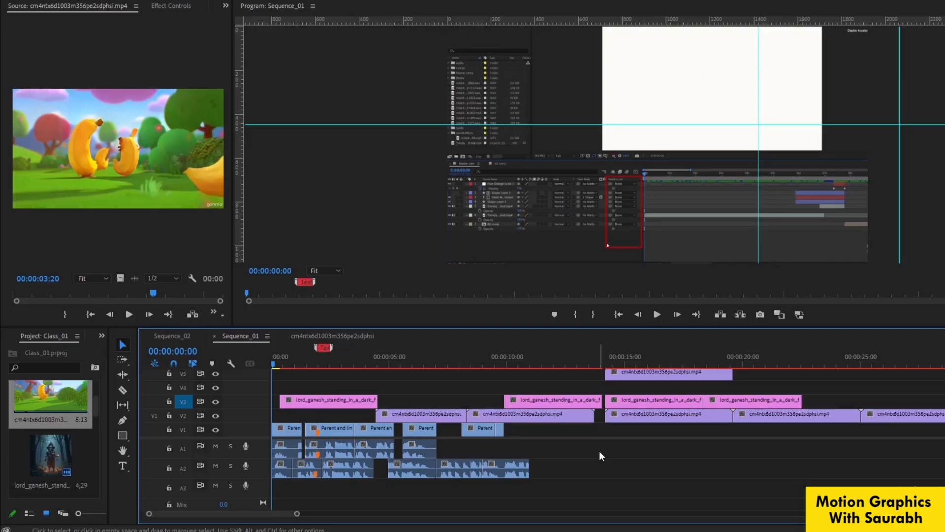
key("space")
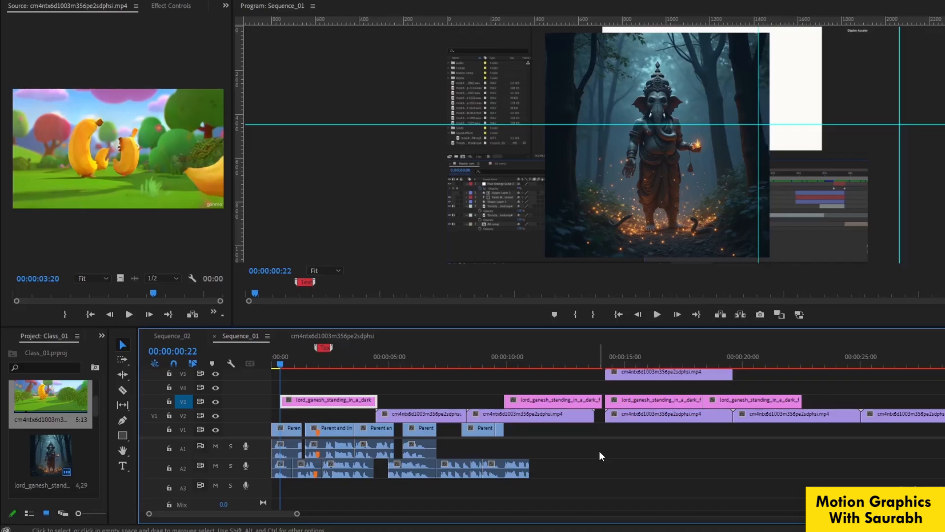
key("Down")
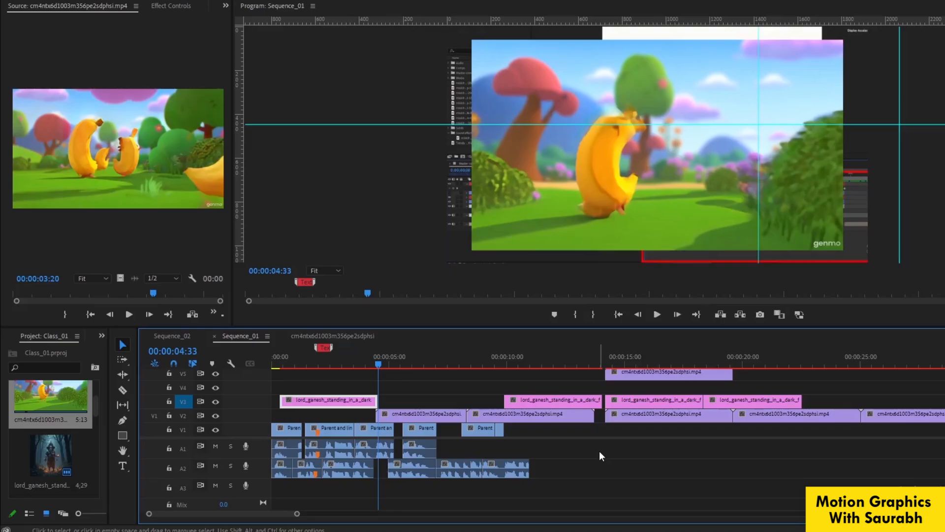
key("Down")
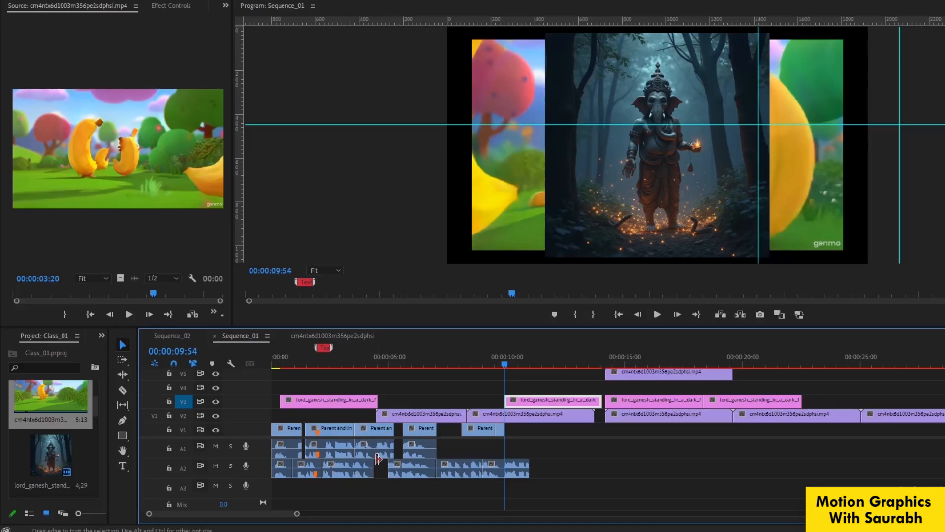
- Target all video and audio tracks in Sequence_01
left_click_drag(378, 459, 368, 461)
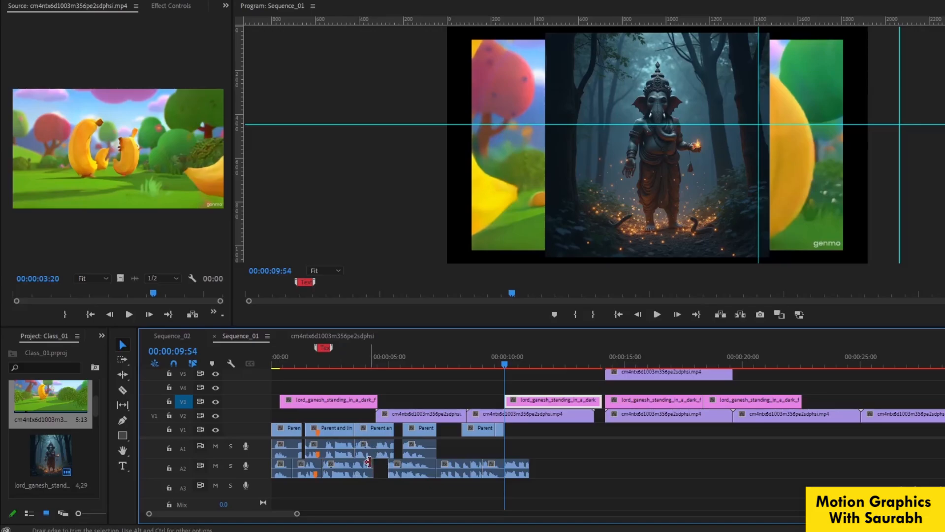
left_click(182, 430, "shift")
left_click(183, 448, "shift")
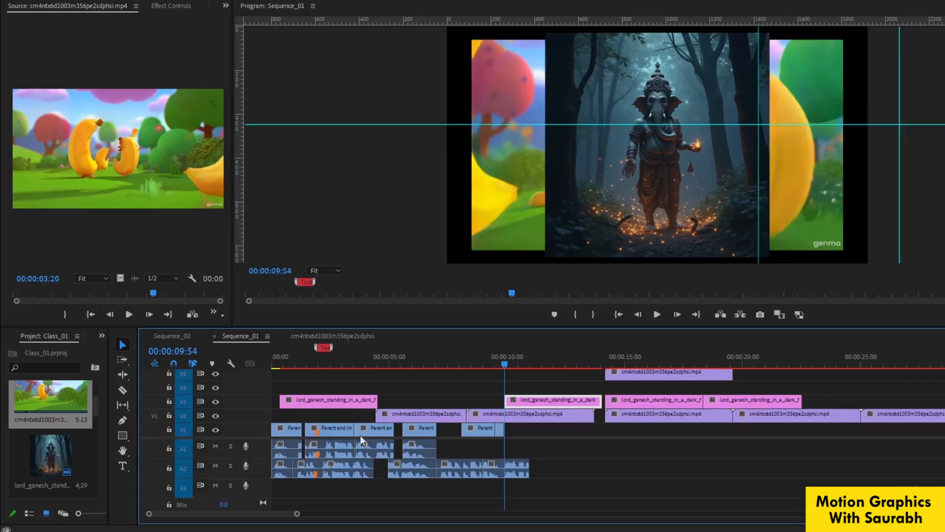
- Step through the edit points across all targeted tracks from 00:00:10:59 forward to 00:00:19:37, and back to 00:00:07:02
left_click(523, 363)
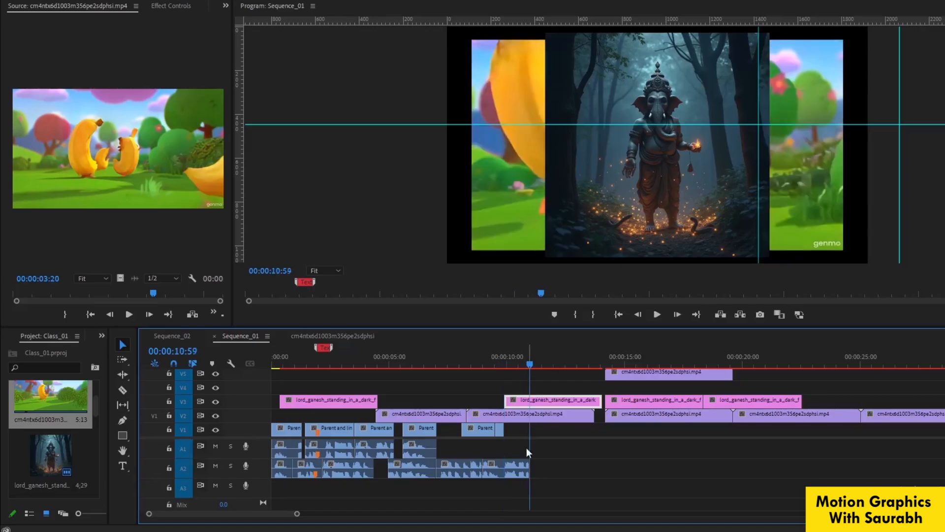
key("Down")
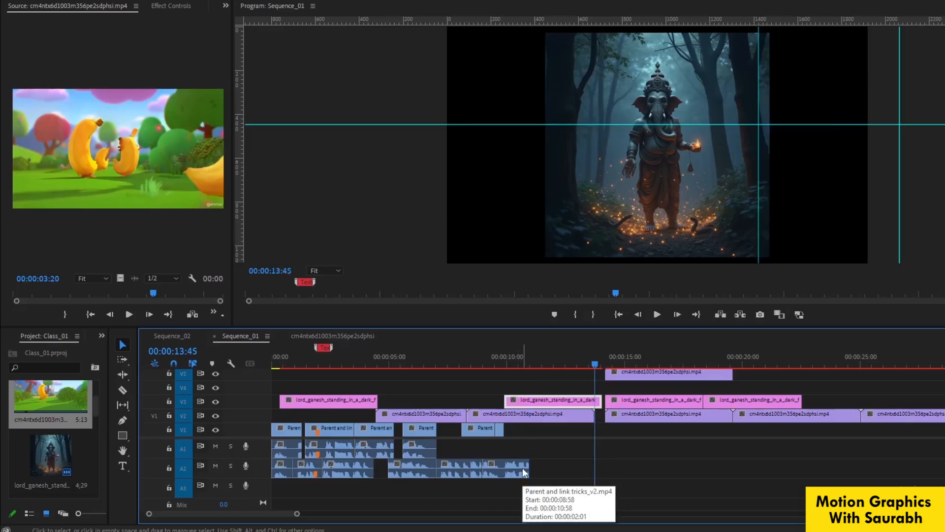
key("Down")
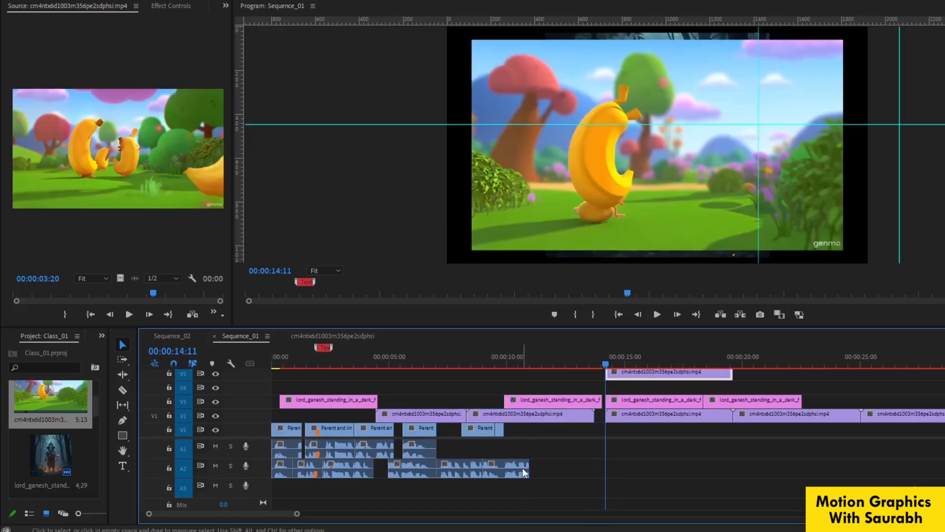
key("Down")
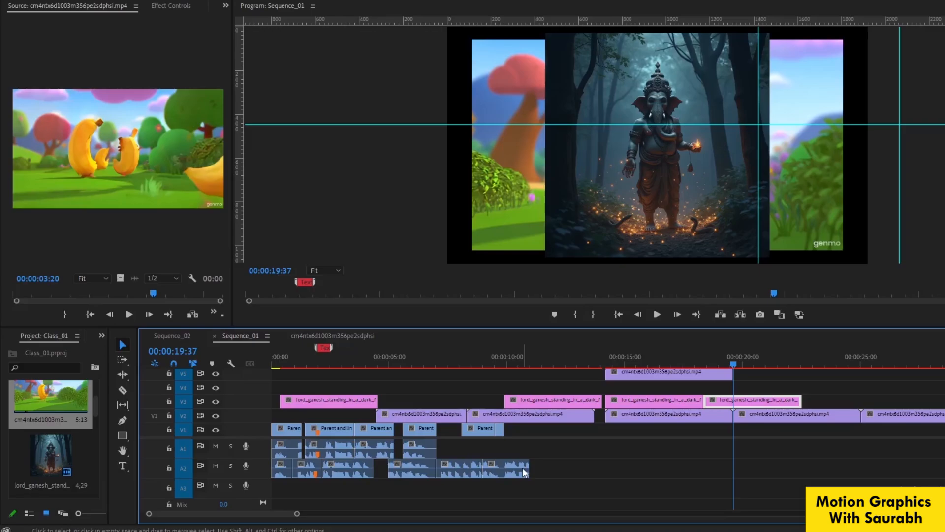
key("Up")
key("Up")
key("Up")
key("Up")
key("Up")
key("Up")
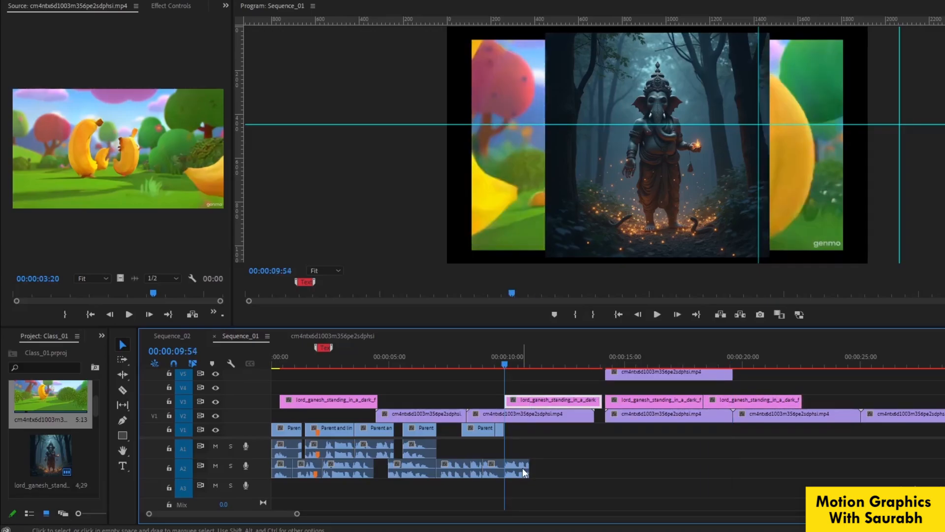
key("Up")
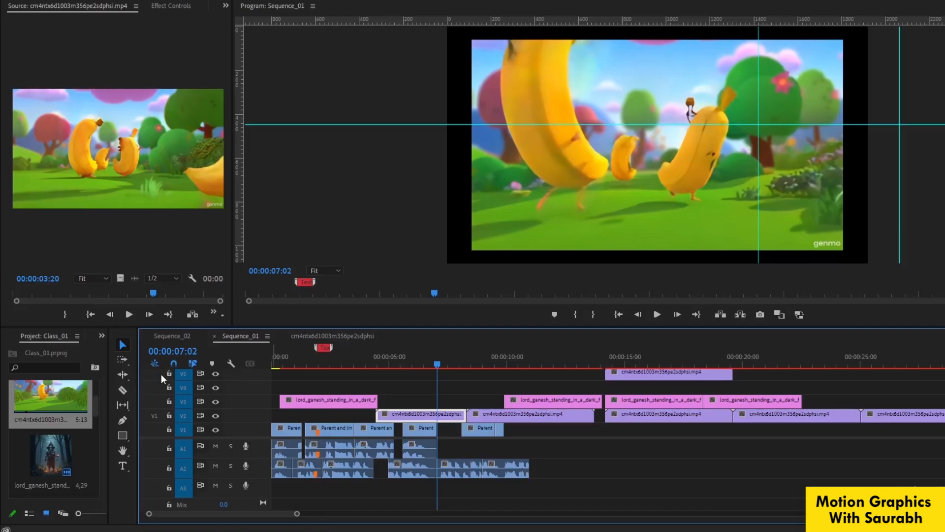
- Turn off targeting for video tracks V5, V4 and V3
left_click(186, 375)
left_click(185, 387)
left_click(183, 402)
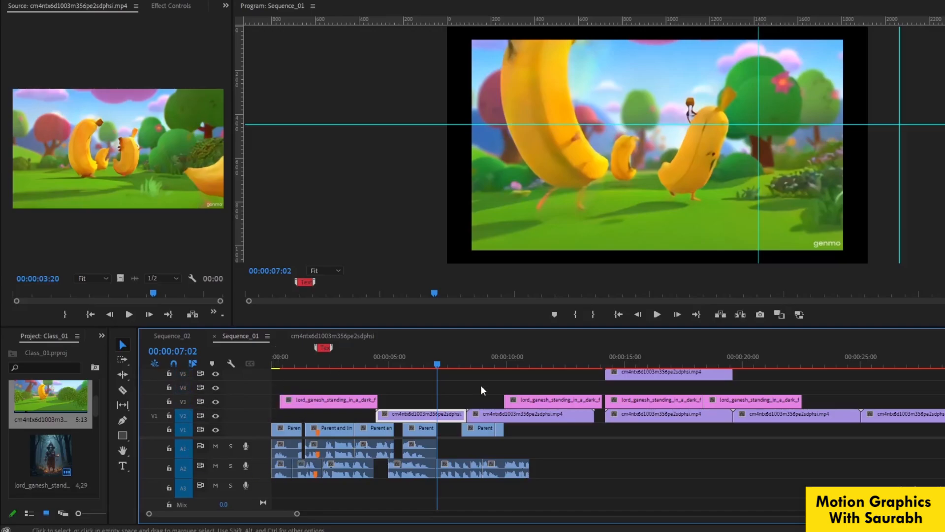
- Scrub the playhead between the sequence start and 00:00:04:23, ending at 00:00:02:57, to check which targeted-track clips become selected
left_click_drag(389, 367, 277, 364)
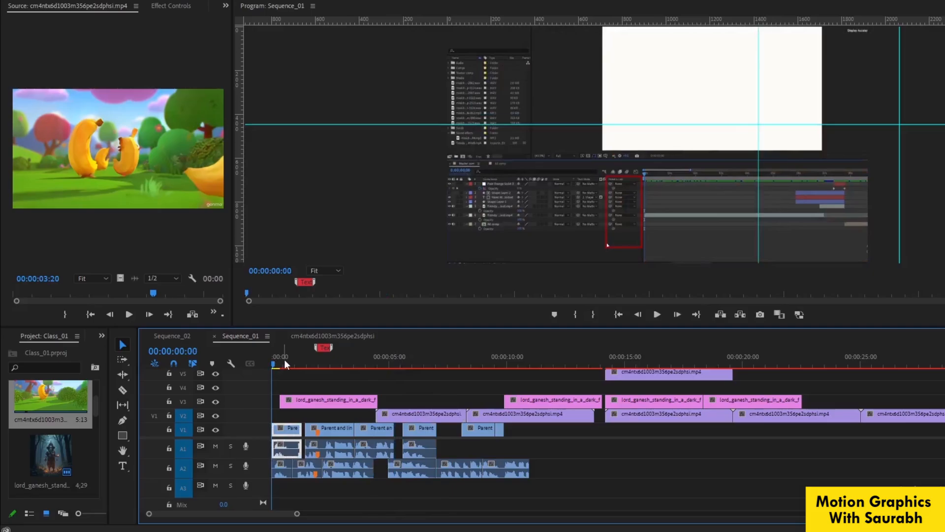
left_click_drag(275, 363, 317, 363)
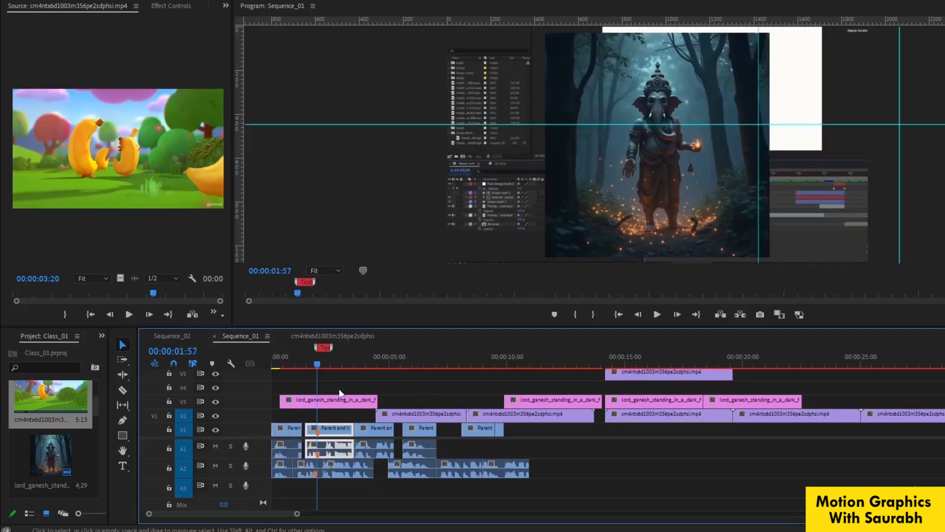
left_click(333, 404)
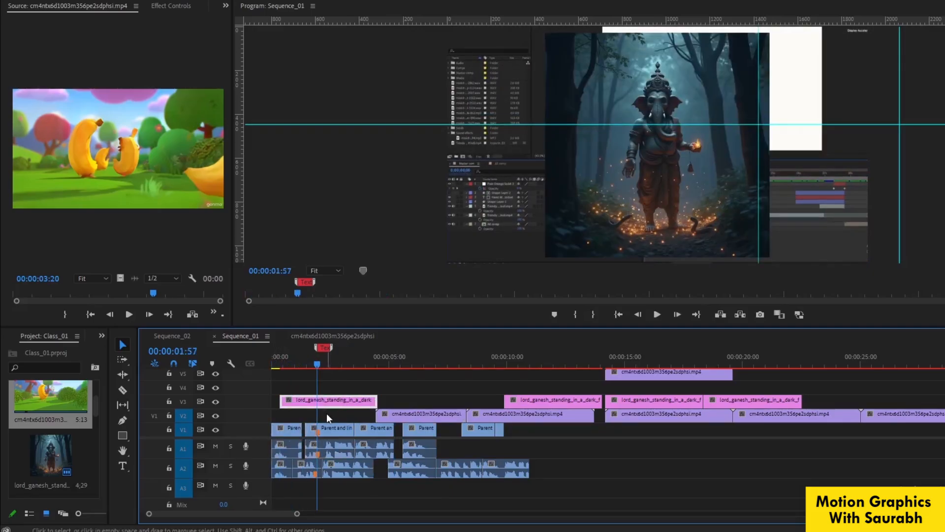
left_click(326, 413)
left_click(330, 364)
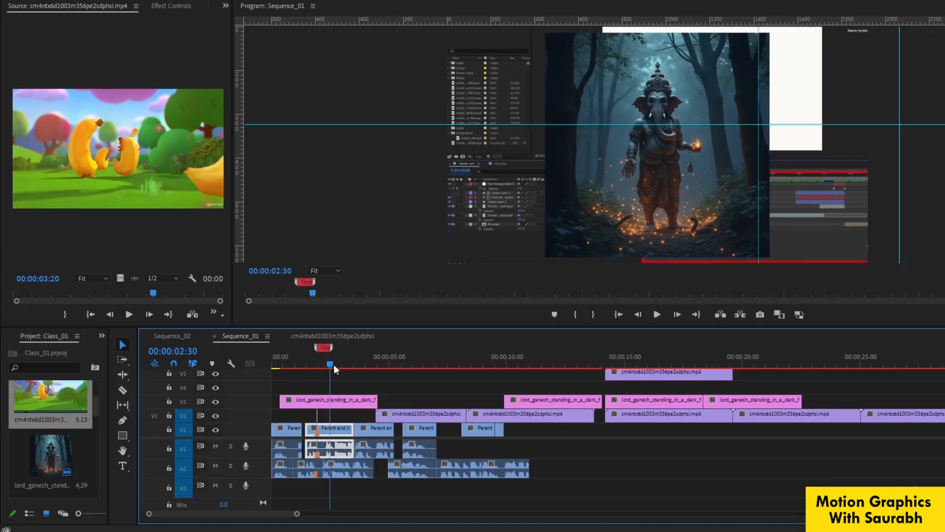
left_click_drag(338, 365, 371, 365)
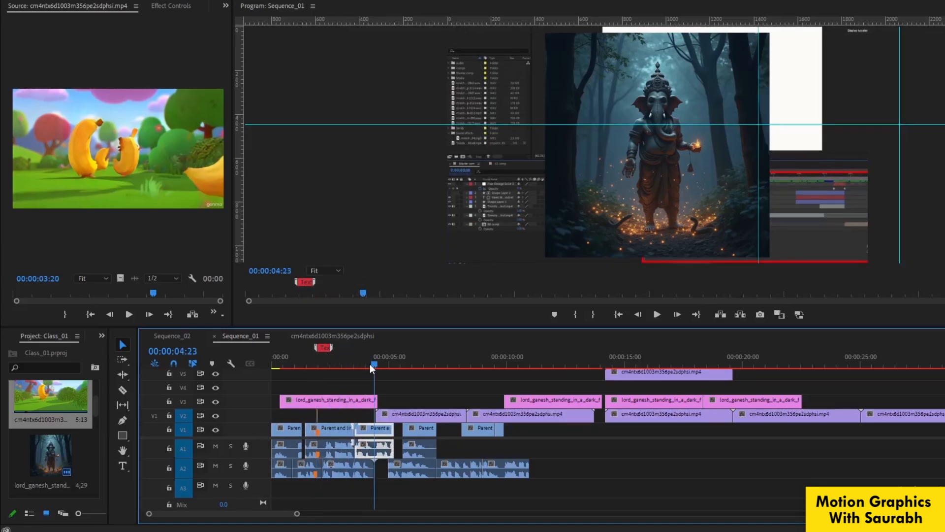
left_click_drag(370, 365, 336, 364)
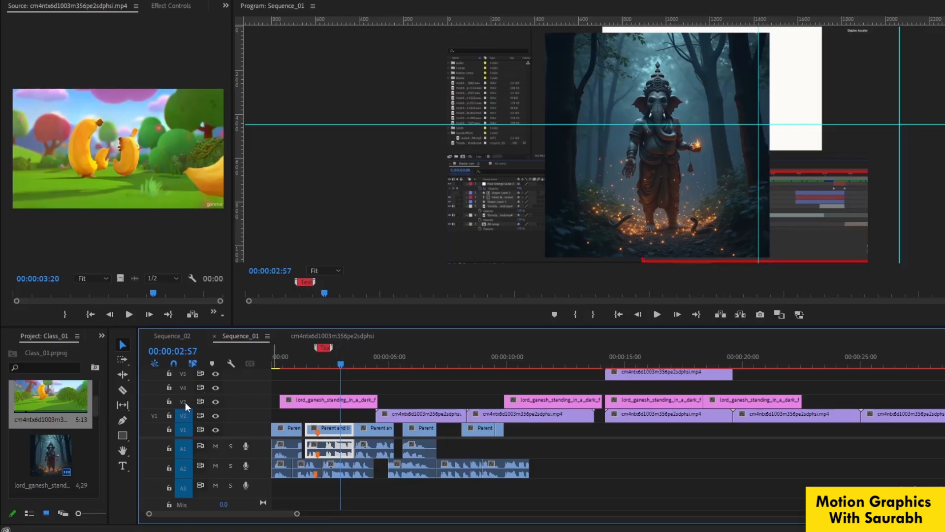
- Target all video tracks again and scrub the playhead to 00:00:15:01 to check the clip selection
left_click(185, 402, "shift")
left_click(353, 365)
left_click_drag(353, 364, 631, 376)
- Try deleting the first cm4ntx6d clip on V2, scrub to 00:00:07:26, and undo the deletion
left_click(442, 413)
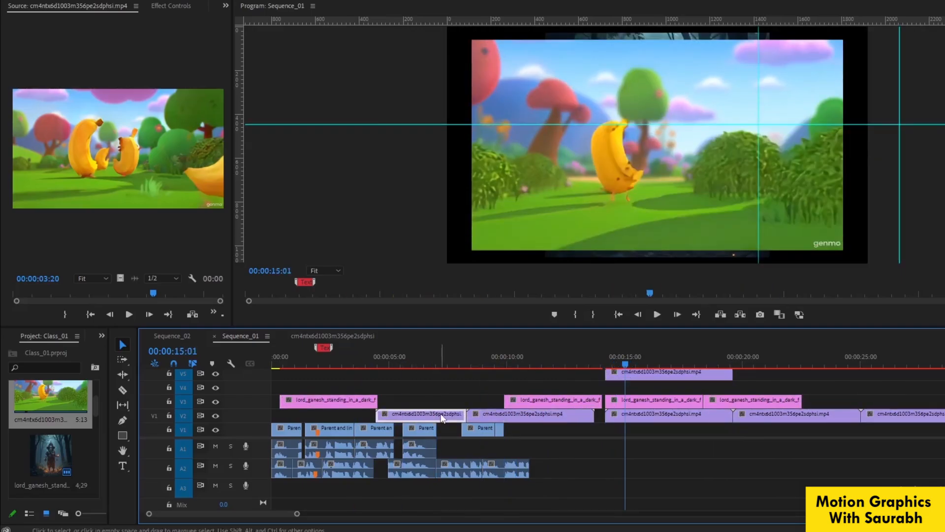
key("Delete")
left_click_drag(476, 362, 448, 361)
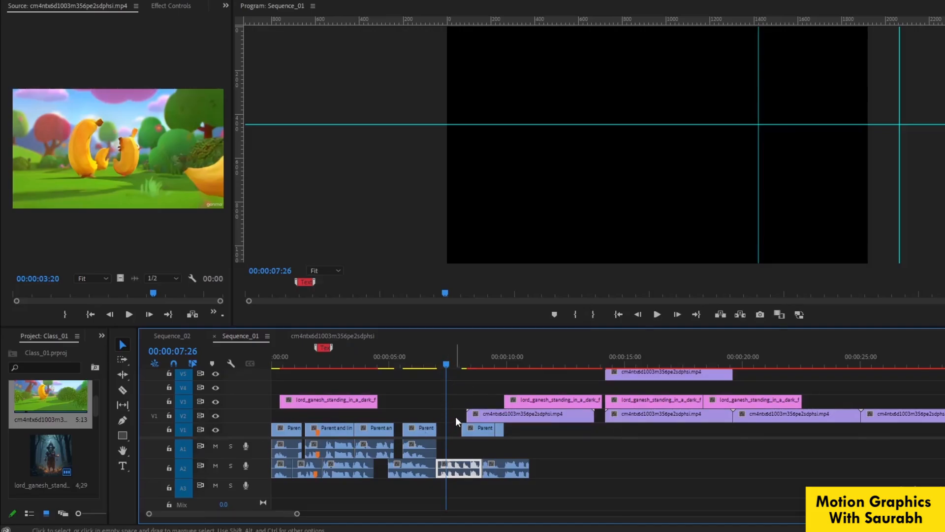
key("ctrl+z")
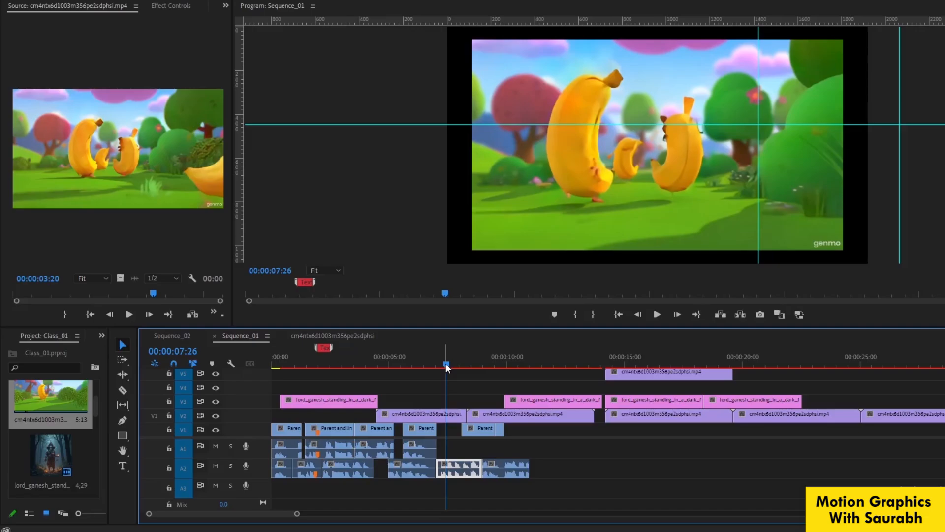
- Move the playhead to 00:00:06:12 and delete the first cm4ntx6d clip on V2
left_click(420, 428)
left_click(419, 364)
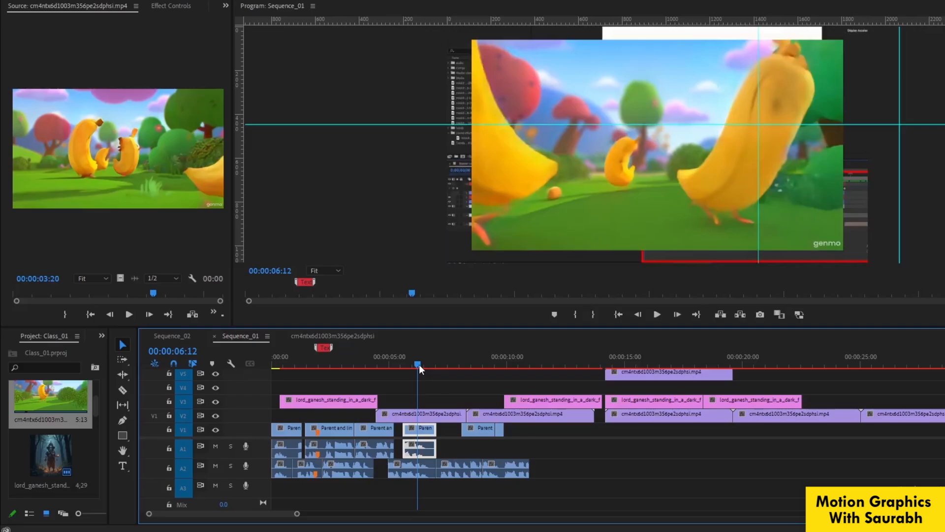
left_click(412, 415)
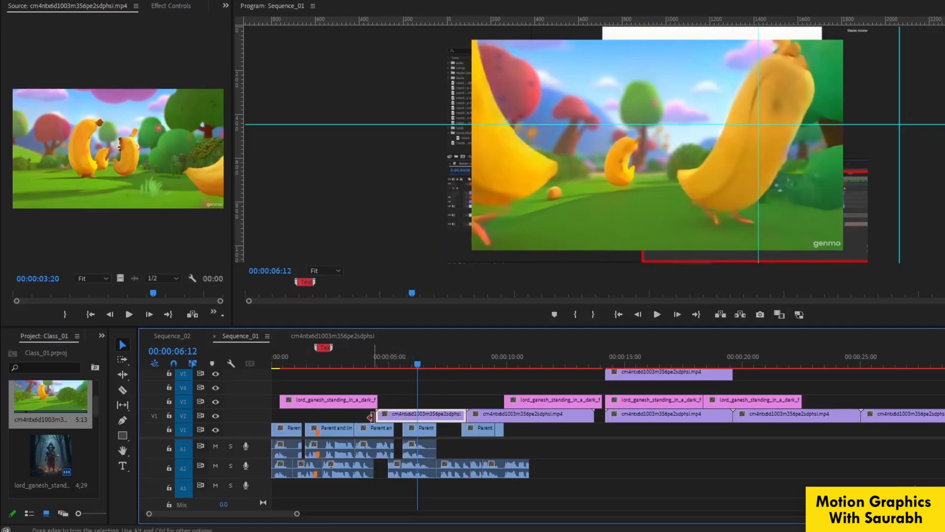
key("Delete")
- Extend the fourth Parent and link tricks clip on V1 to meet both neighbouring clips, and select it with the playhead at 00:00:06:59
left_click_drag(404, 431, 395, 430)
left_click_drag(435, 430, 468, 430)
left_click_drag(425, 364, 436, 364)
left_click(432, 427)
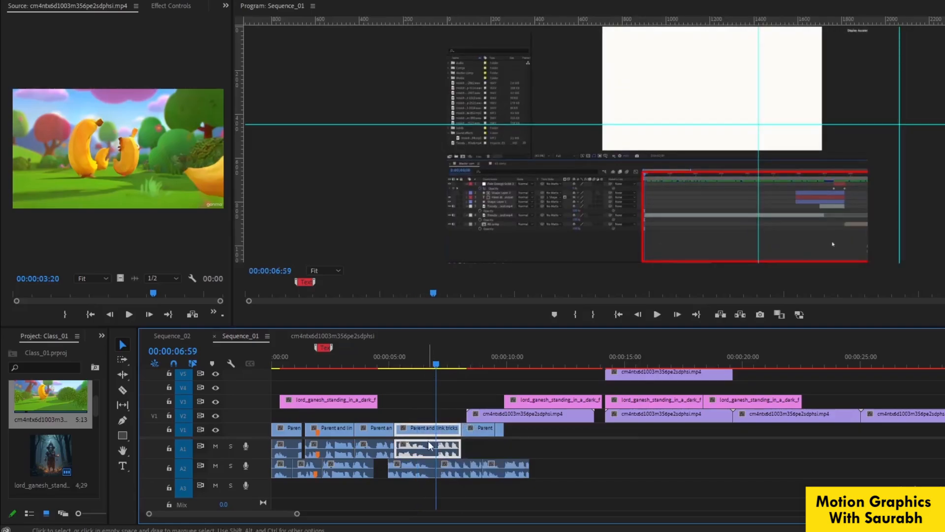
- Delete only the A1 audio of the fourth Parent and link tricks clip, keeping its video on V1
left_click(475, 448)
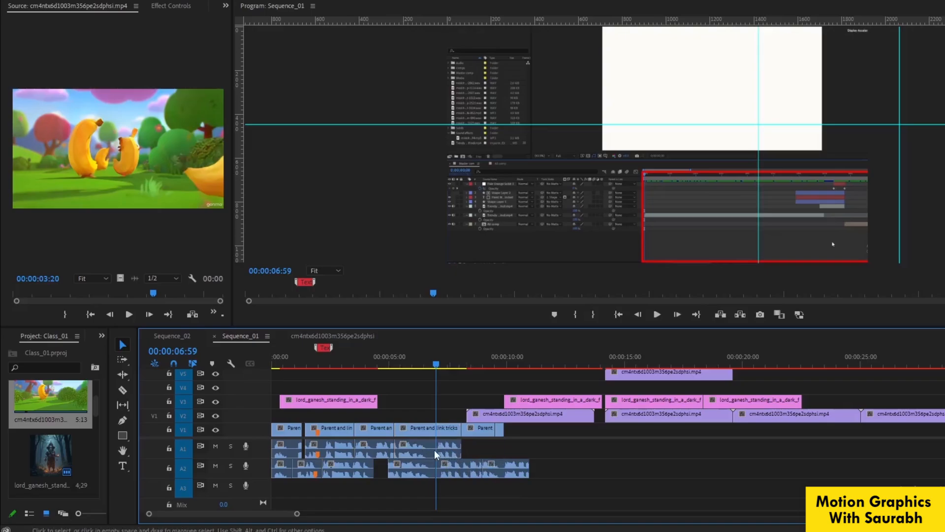
left_click(435, 450, "alt")
key("Delete")
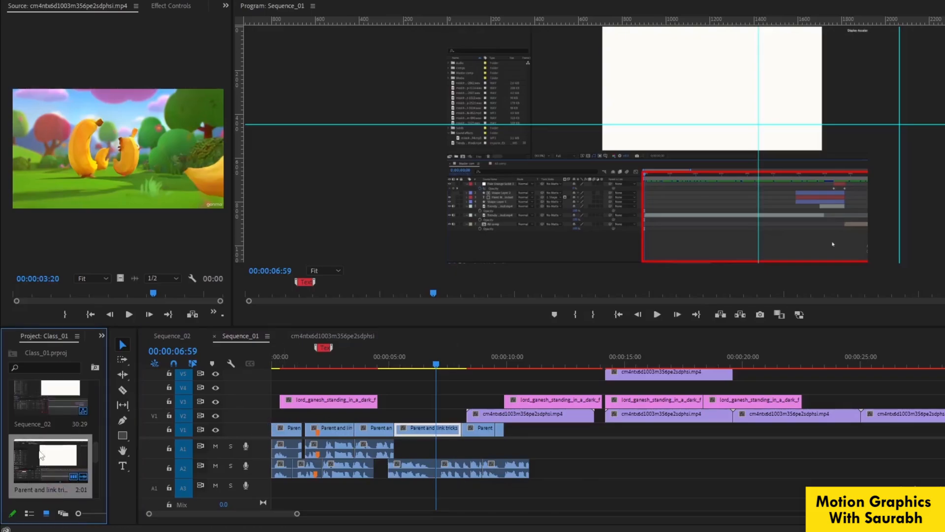
- Match the frame at 00:00:06:32 in the Source Monitor and place only the source audio on A1 beneath the fourth V1 clip
double_click(40, 456)
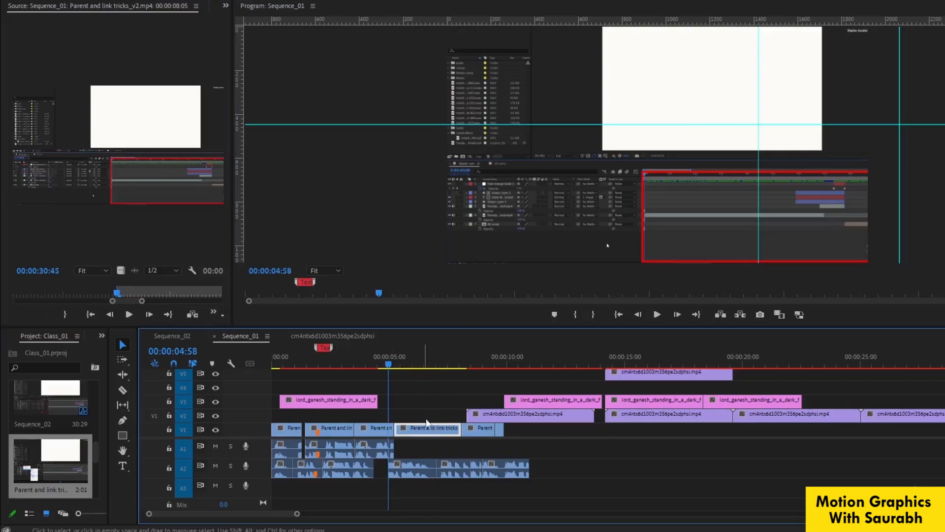
left_click(426, 364)
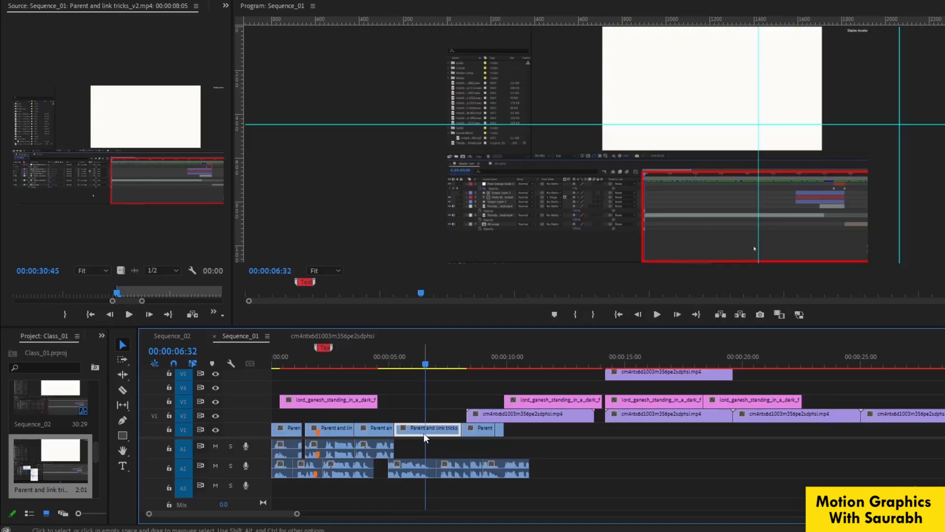
key("f")
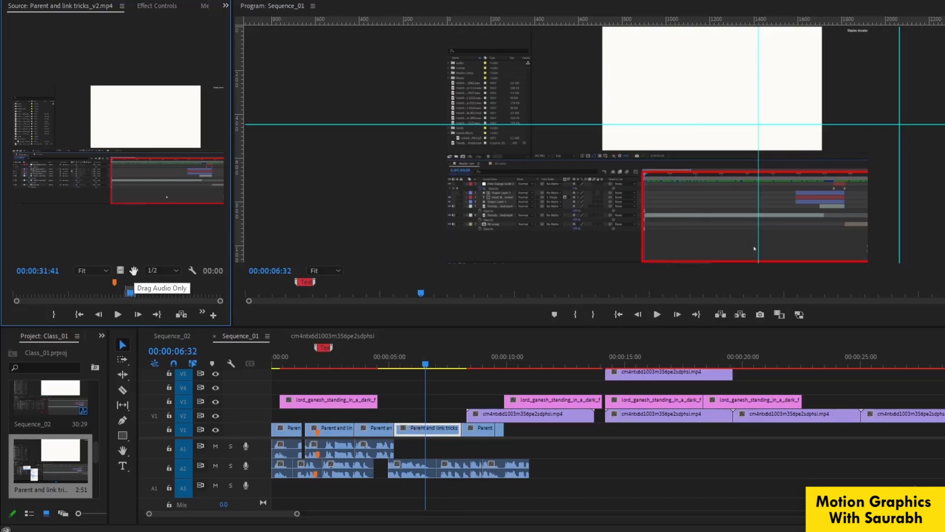
left_click_drag(134, 270, 398, 441)
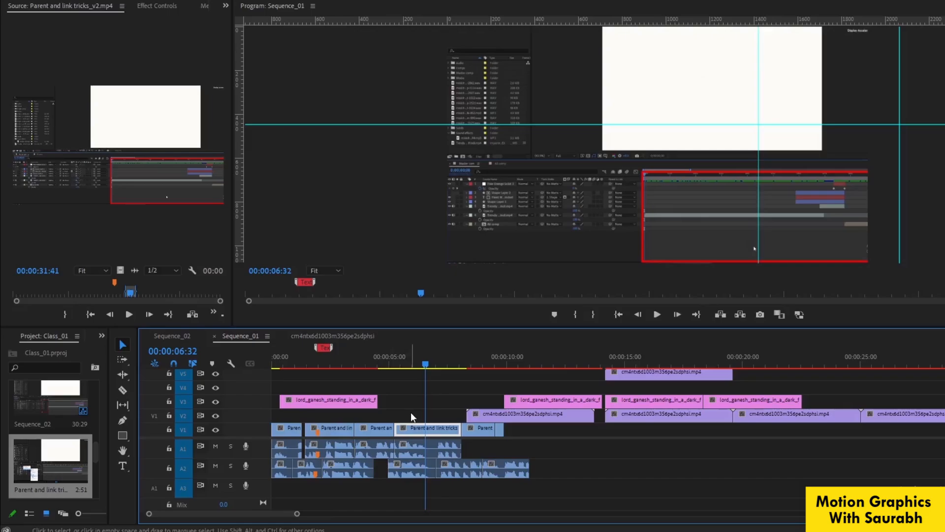
- Move the playhead to the end of the last V2 clip at 00:00:30:29 and widen the Source Monitor panel
key("minus")
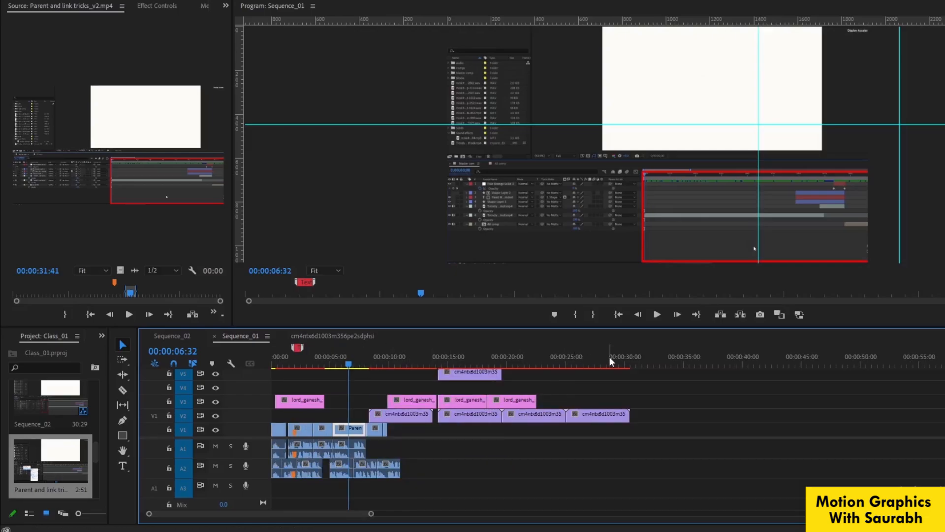
left_click_drag(557, 357, 635, 363)
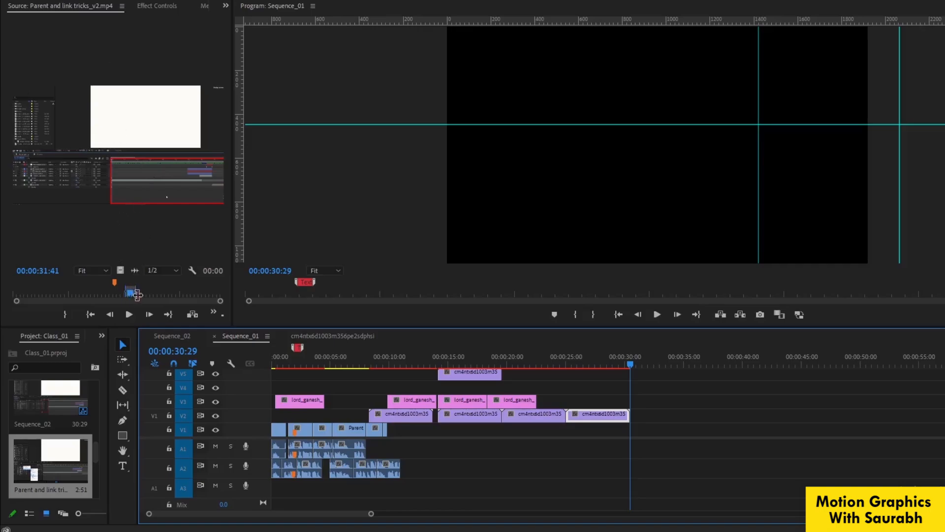
left_click_drag(233, 276, 261, 276)
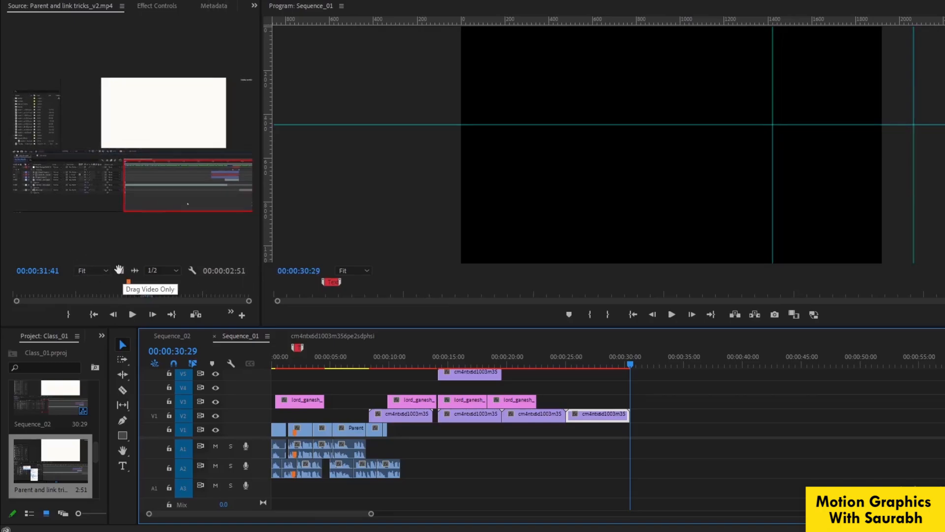
- Try placing only the video of the Parent and link tricks source clip at the sequence's end, and undo it
left_click_drag(119, 269, 635, 456)
key("ctrl+z")
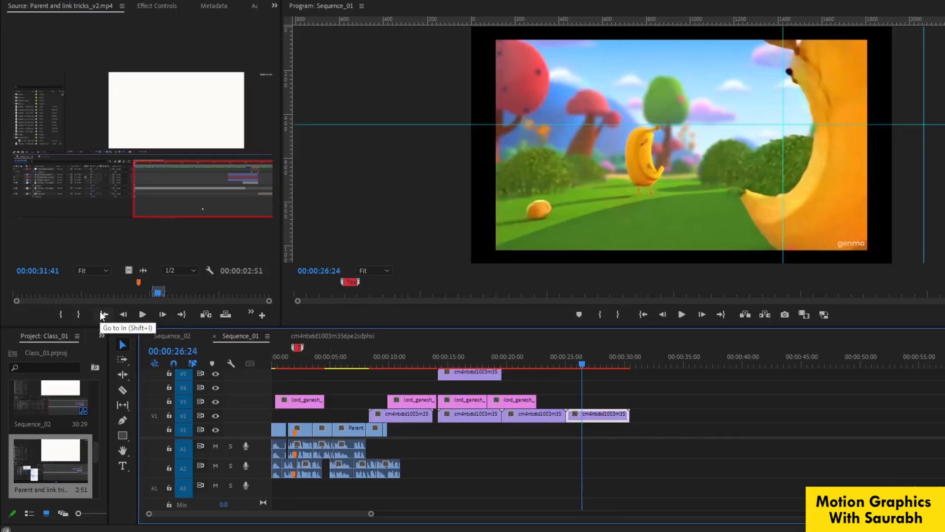
- Move the source clip to its In point, try inserting it at 00:00:25:03, and patch source V1 to sequence track V1
left_click(104, 315)
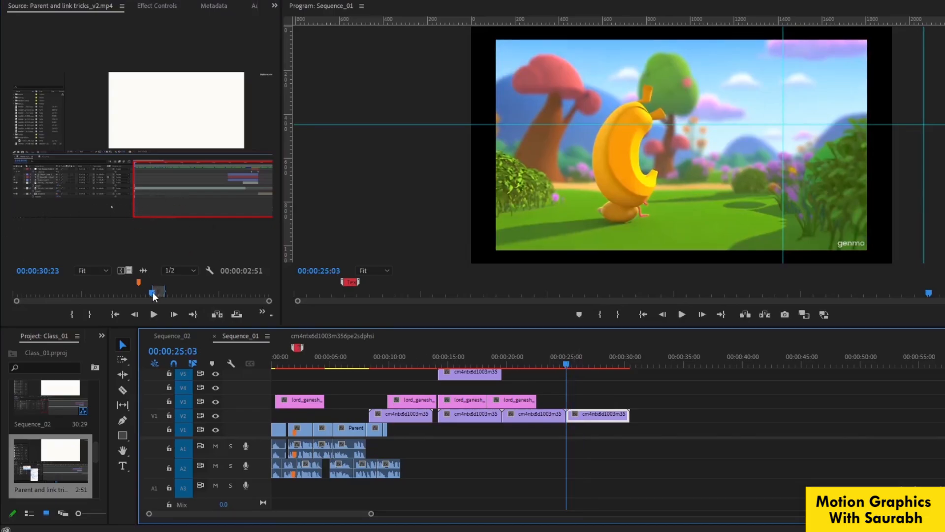
left_click(216, 315)
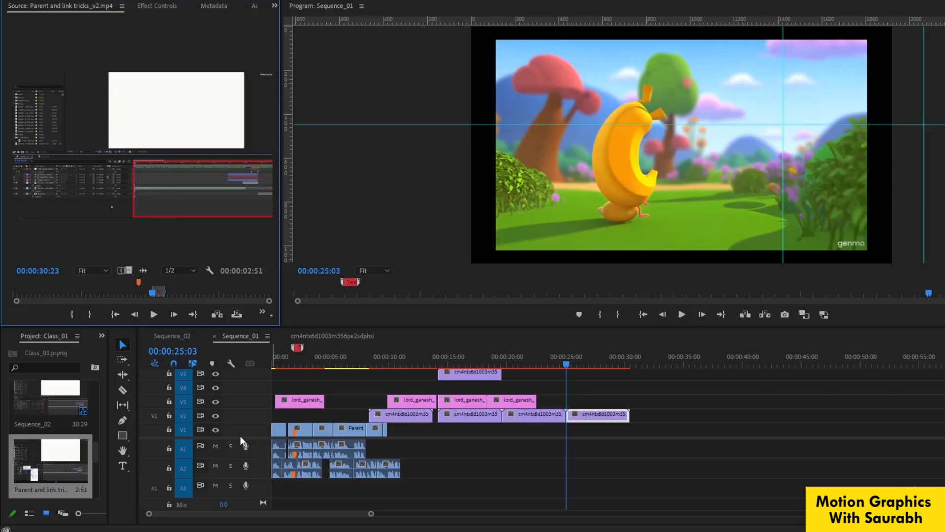
left_click(153, 429)
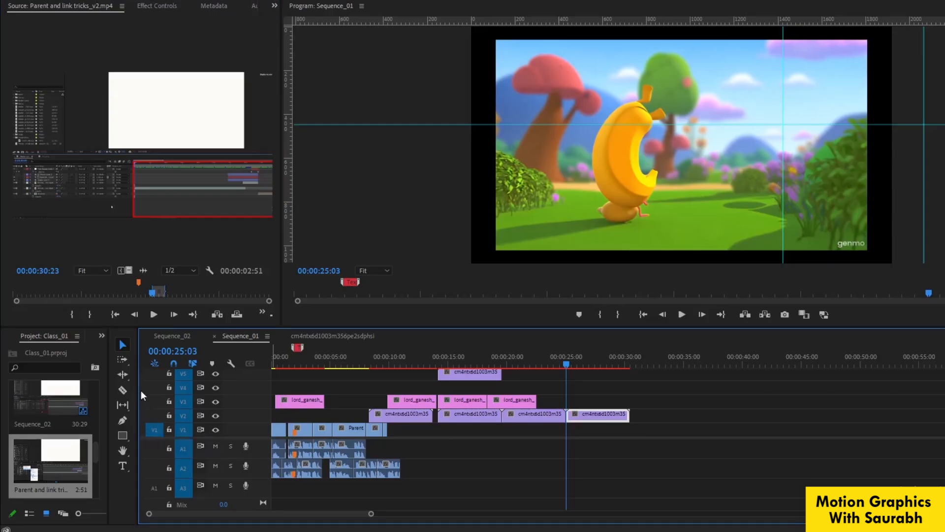
left_click(154, 432)
- Try inserting the source video on V1 at 00:00:25:03, check its placement against the V2 clip, and undo the insert
left_click(217, 315)
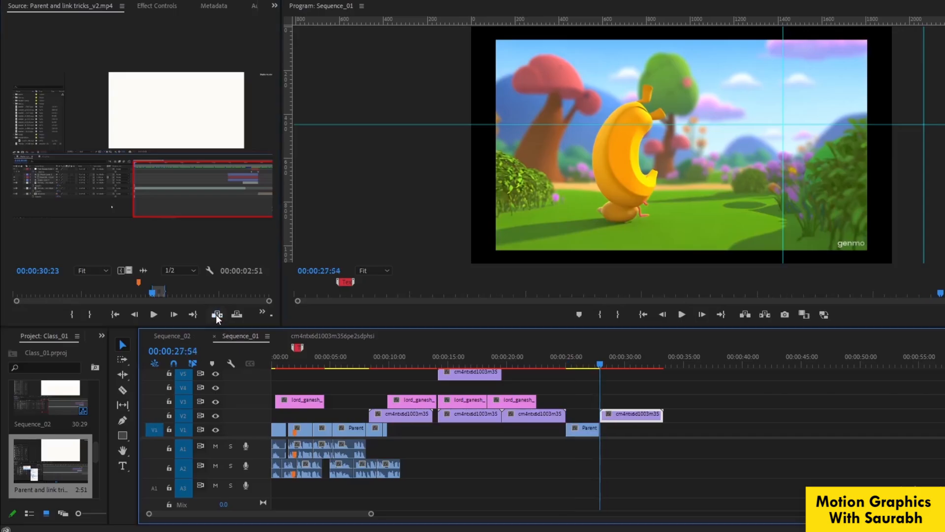
left_click(583, 432)
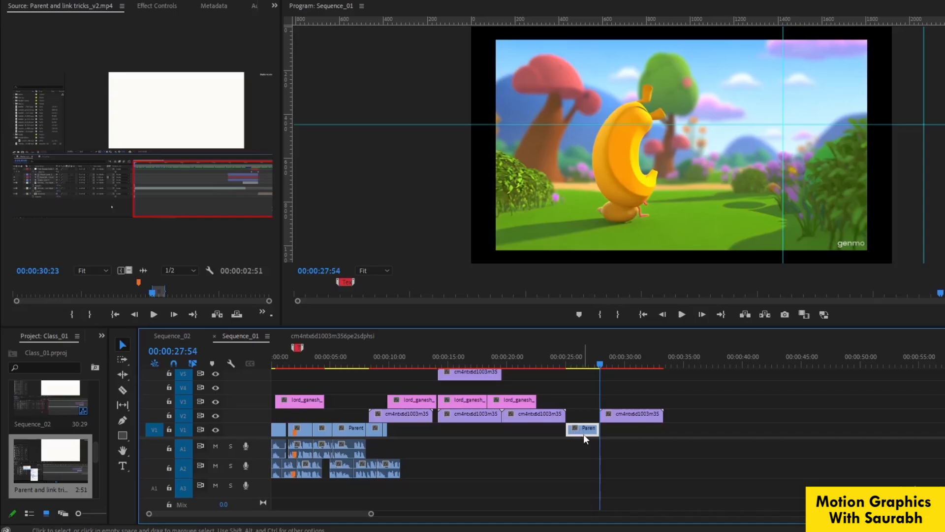
left_click(567, 365)
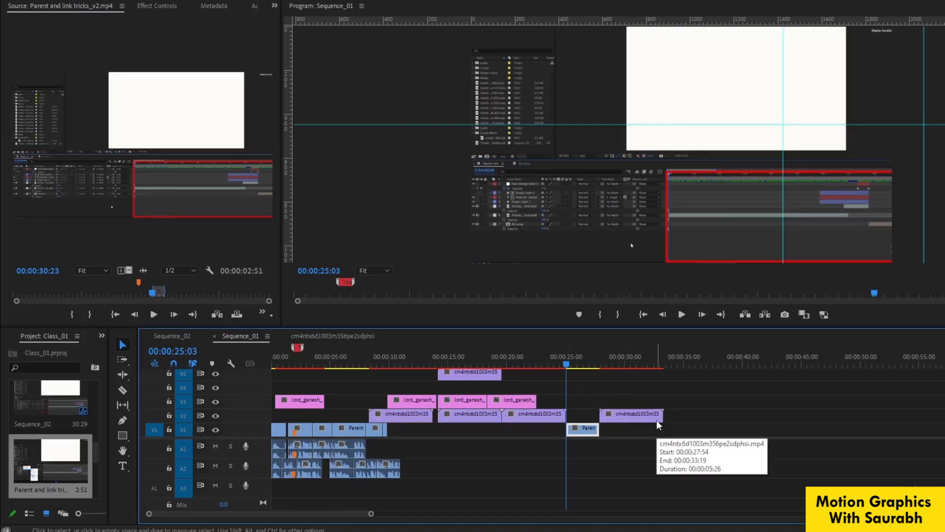
key("ctrl+z")
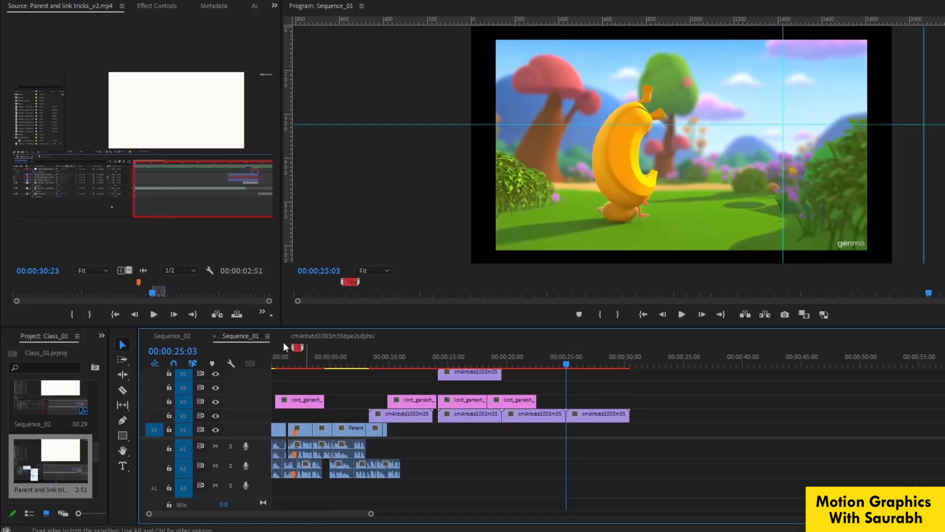
- Overwrite the marked Parent and link tricks video onto V1 at 00:00:25:03 and select the new clip
left_click(237, 315)
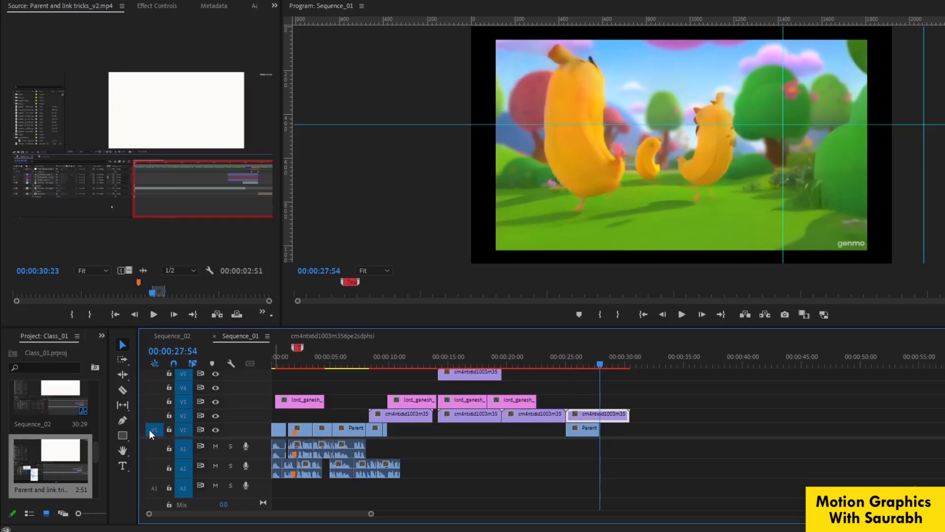
left_click(581, 432)
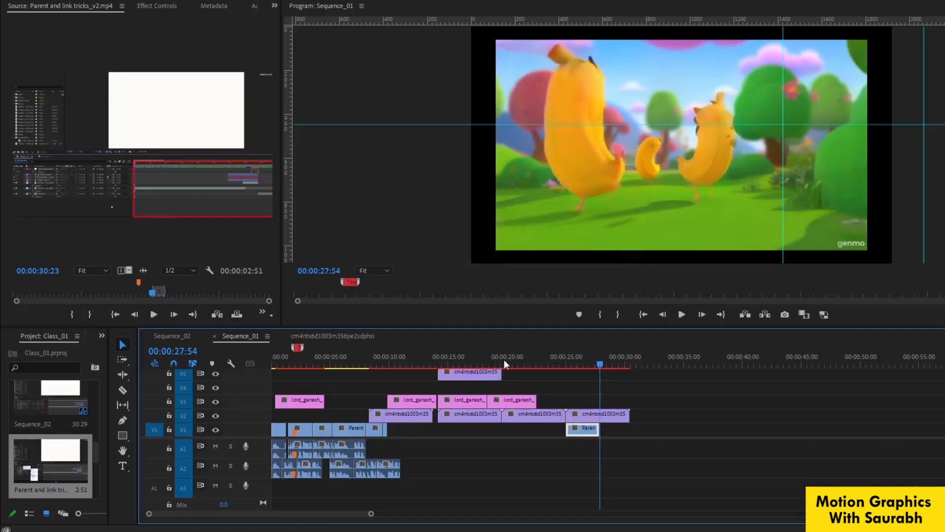
- Enable the source audio patch on A3 and insert the source clip's video on V1 and audio on A3 at 00:00:30:29
left_click(399, 363)
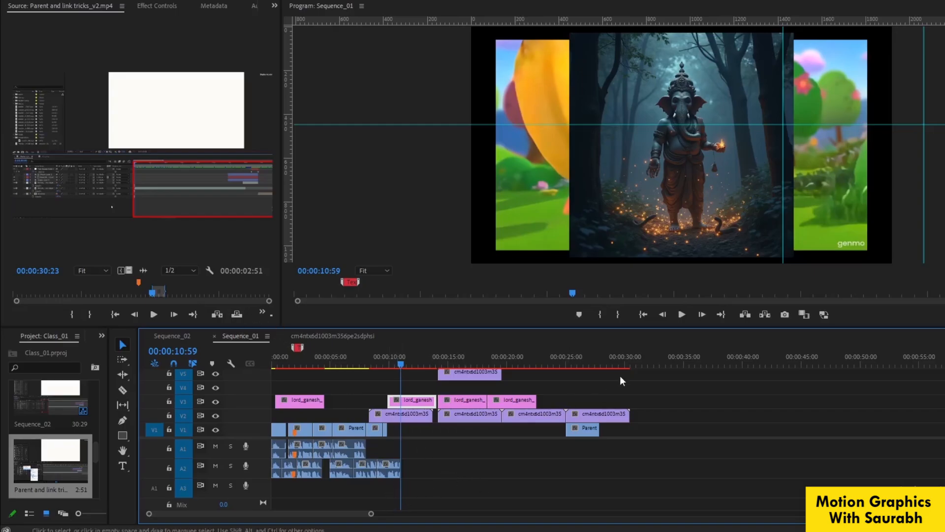
left_click(633, 358)
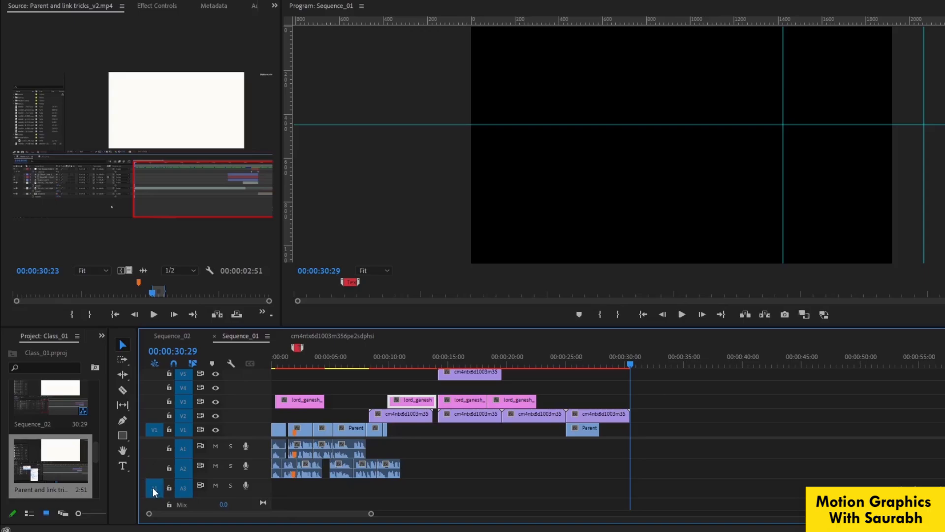
left_click(218, 314)
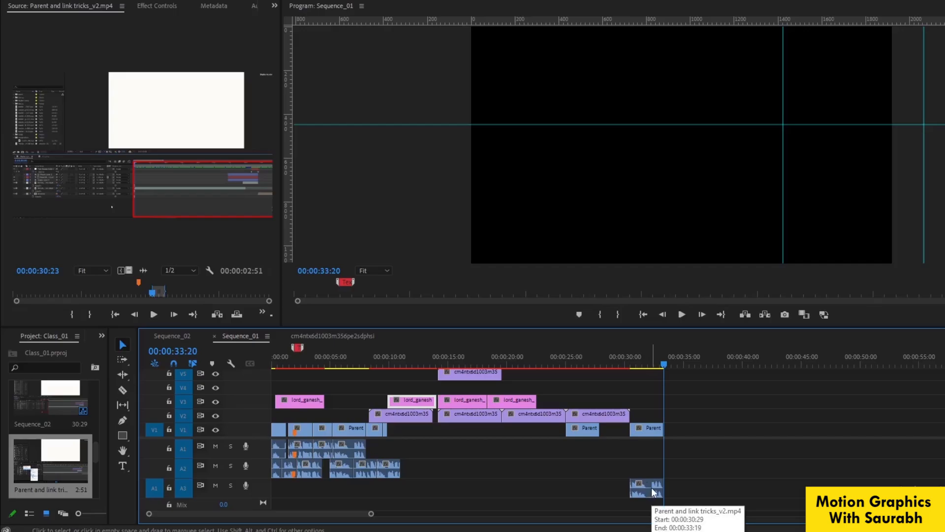
- Examine the lord_ganesh clip in the Source Monitor, and reopen Parent and link tricks_v2.mp4 there
scroll(64, 444, "up", 3)
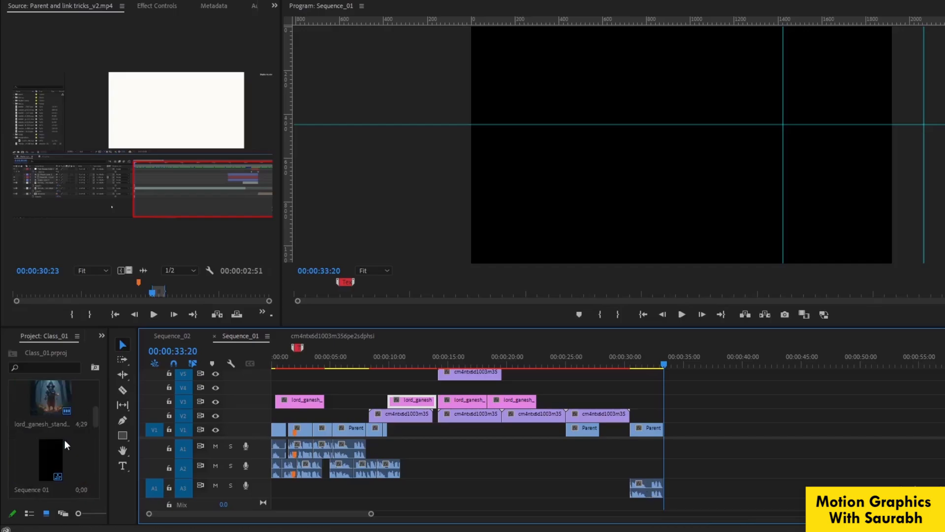
double_click(49, 397)
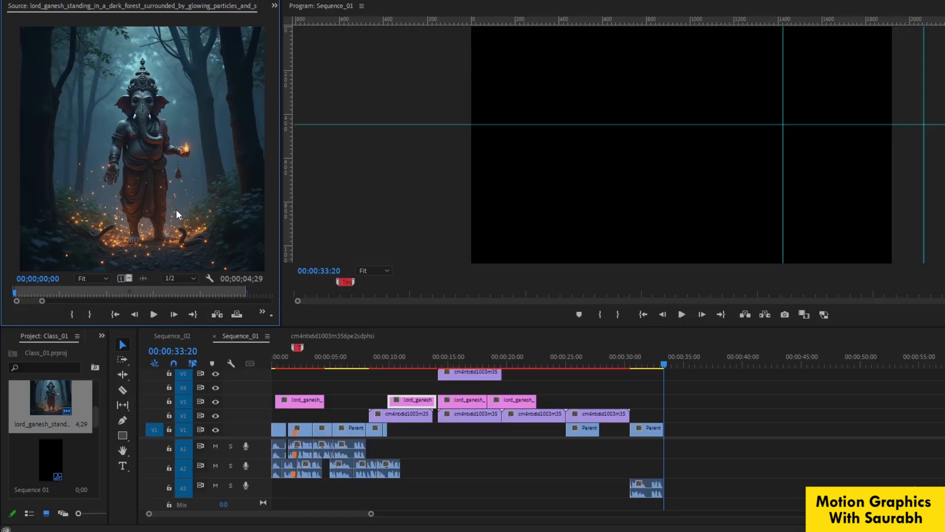
scroll(49, 443, "down", 3)
double_click(49, 457)
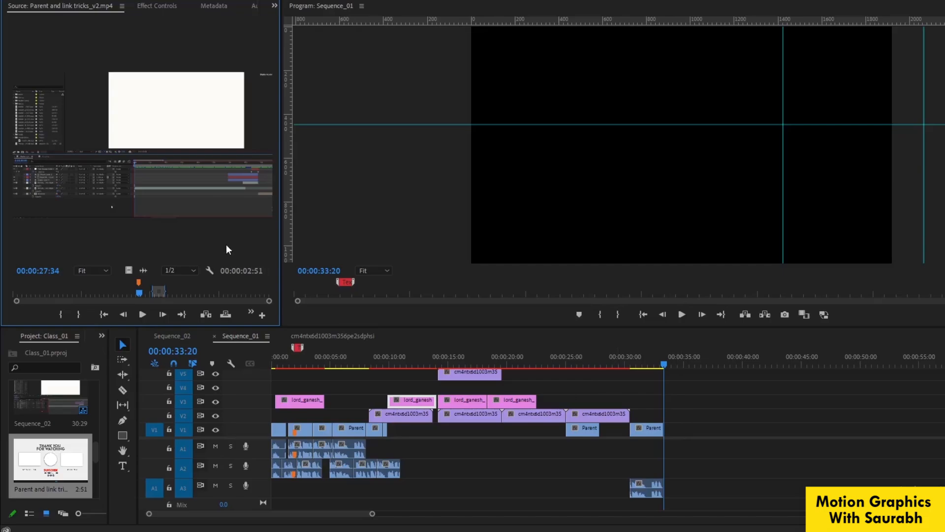
- Turn off the source audio patch and insert only the source video on V1 at 00:00:33:20
left_click(156, 489)
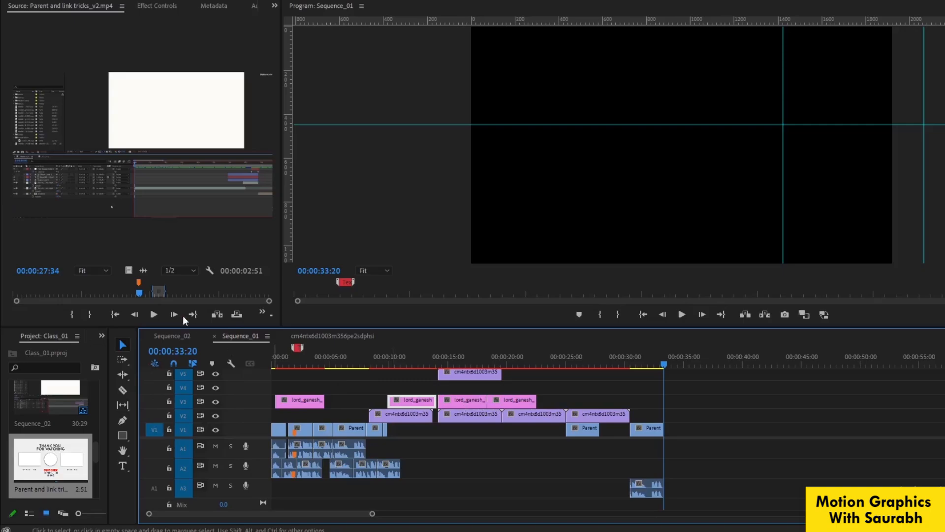
left_click(217, 314)
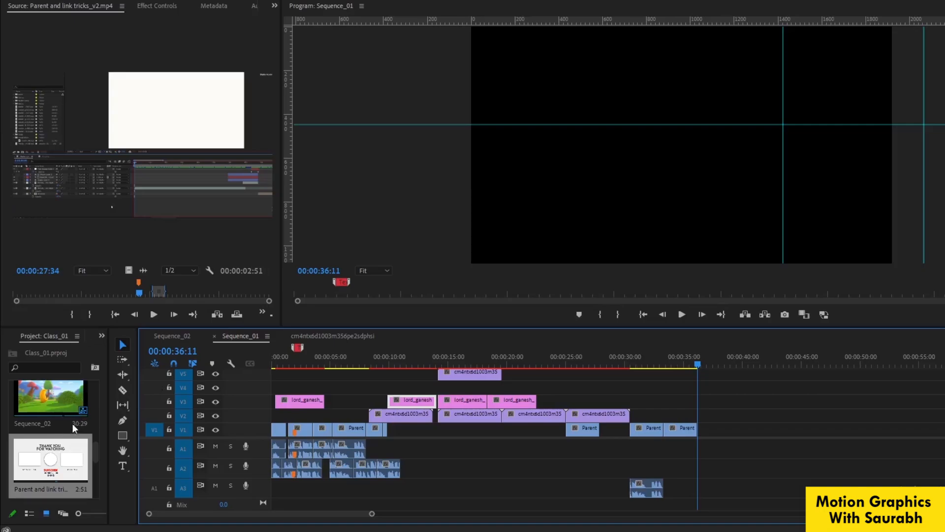
- Place Sequence_02 from the project as a nested clip on V2 at 00:00:36:11
left_click(51, 394)
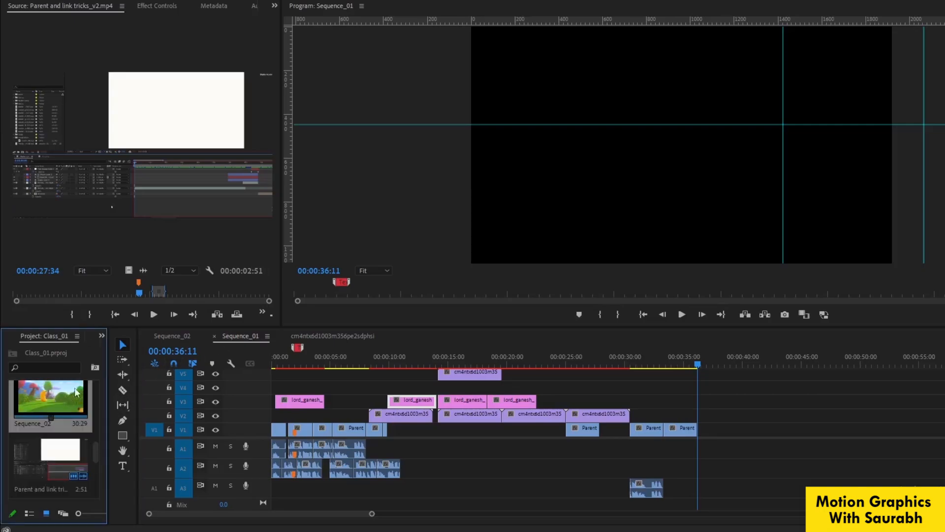
left_click_drag(63, 397, 752, 415)
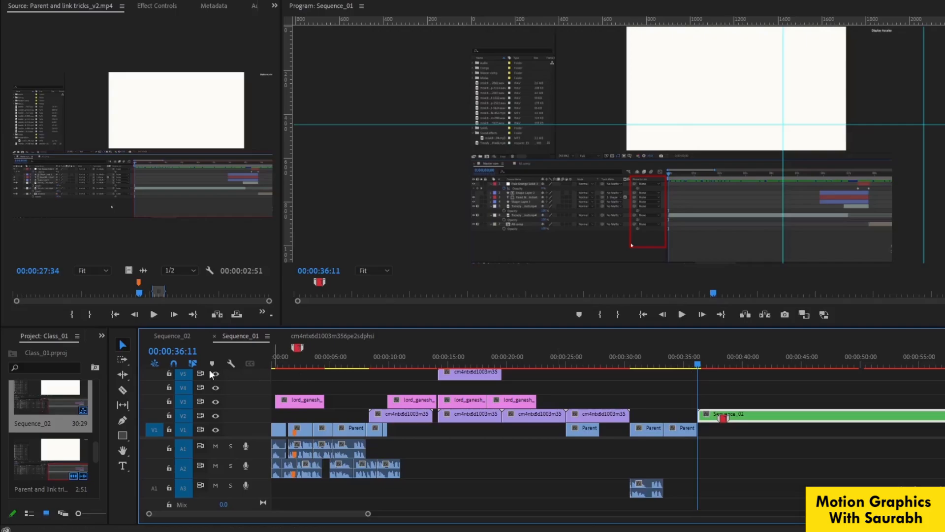
- Turn off nesting of inserted sequences and replace the nested Sequence_02 clip with its individual clips starting at 00:00:38:13
left_click(155, 364)
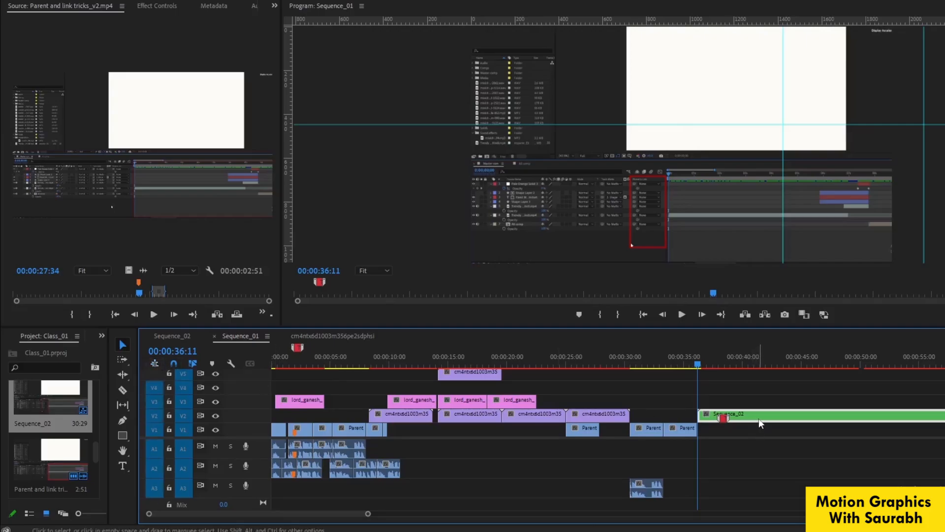
key("Delete")
left_click_drag(315, 515, 333, 521)
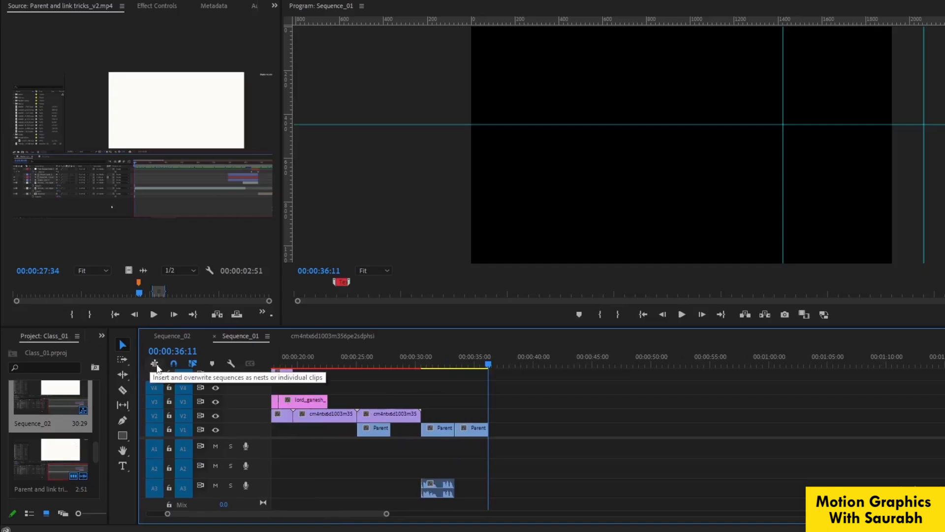
left_click_drag(53, 404, 547, 436)
left_click_drag(669, 443, 698, 444)
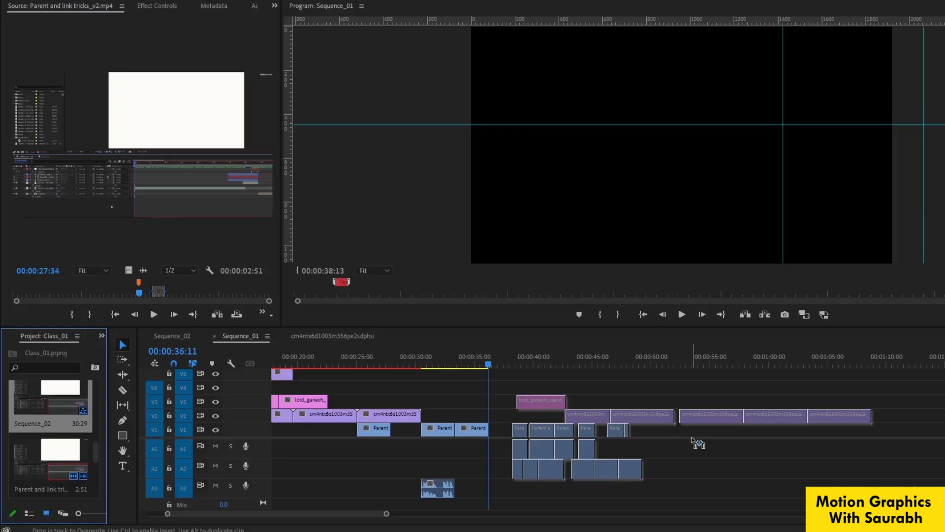
left_click_drag(698, 444, 699, 444)
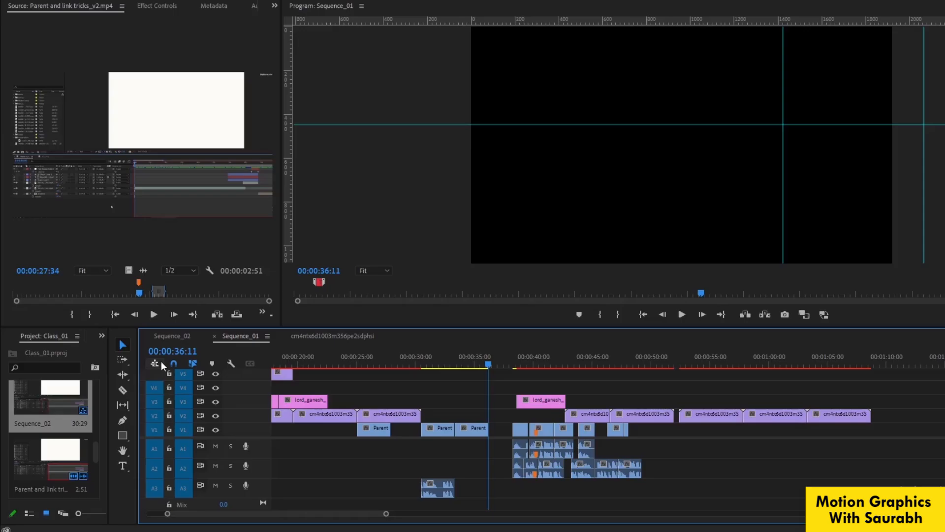
- Examine the original clip layout in Sequence_02's timeline and return to Sequence_01
left_click(168, 336)
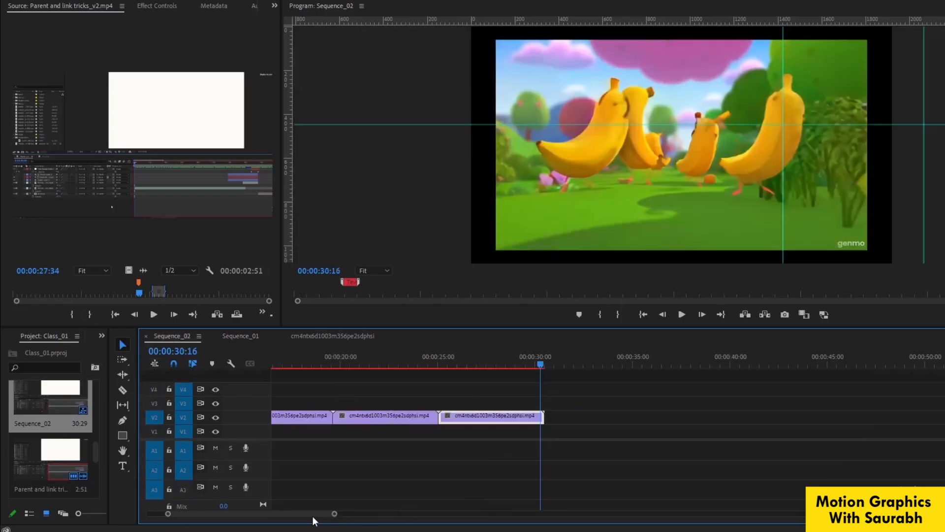
left_click_drag(313, 514, 226, 507)
left_click(235, 338)
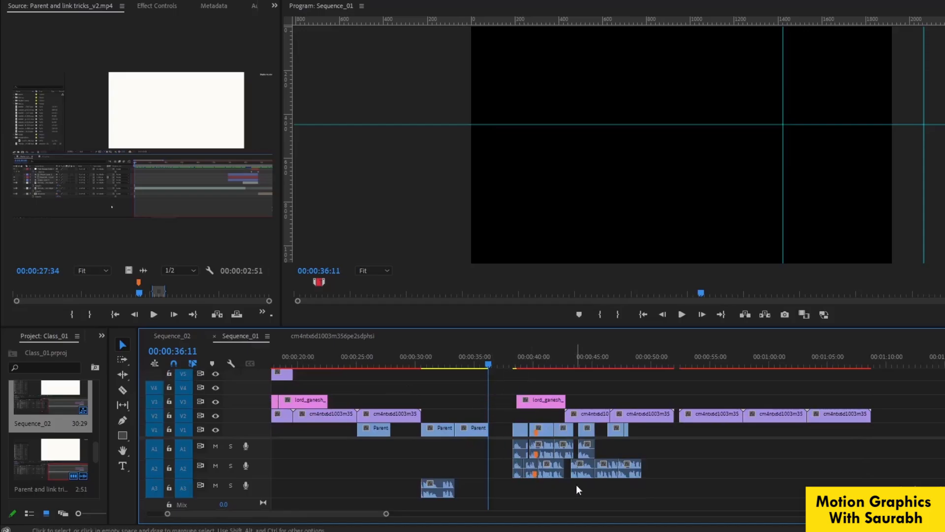
- Select all the clips inserted from Sequence_02, from 00:00:38:13 onward, and delete them from Sequence_01
scroll(576, 484, "up", 2)
left_click_drag(575, 392, 944, 488)
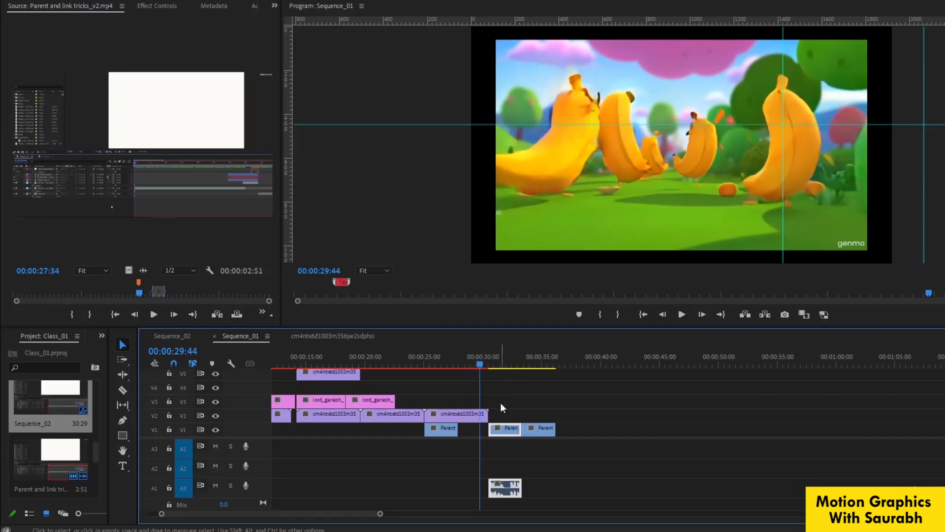
- Toggle the V2 and V3 source patches, try inserting only the source video on V1 at 00:00:29:44, and undo the insert
left_click(155, 416)
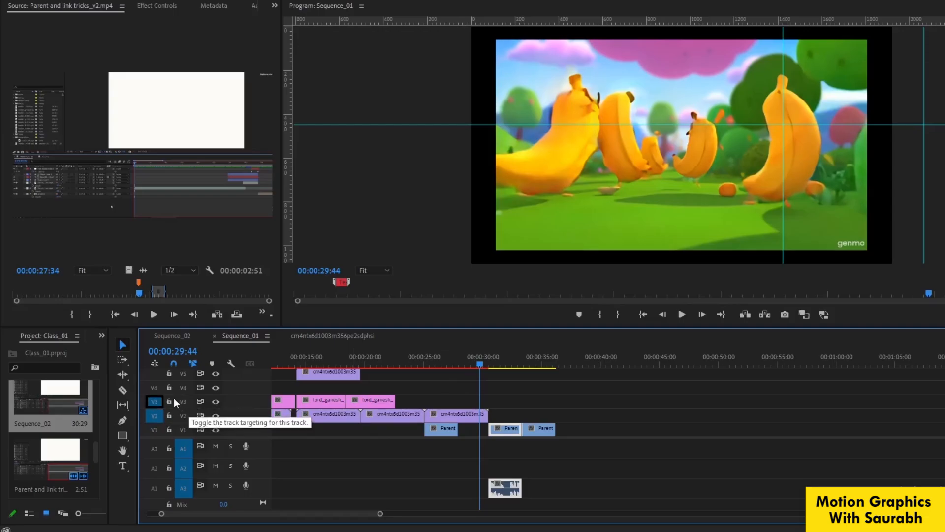
left_click(157, 401)
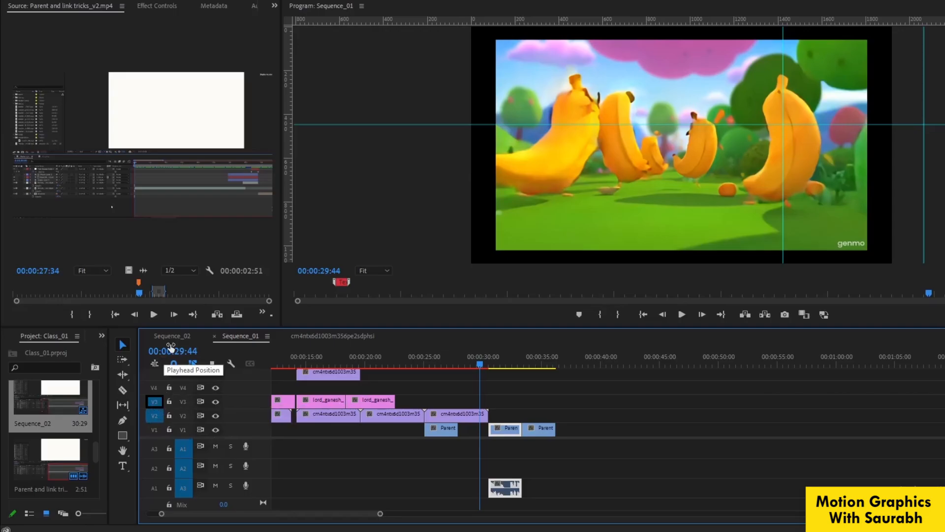
left_click(218, 313)
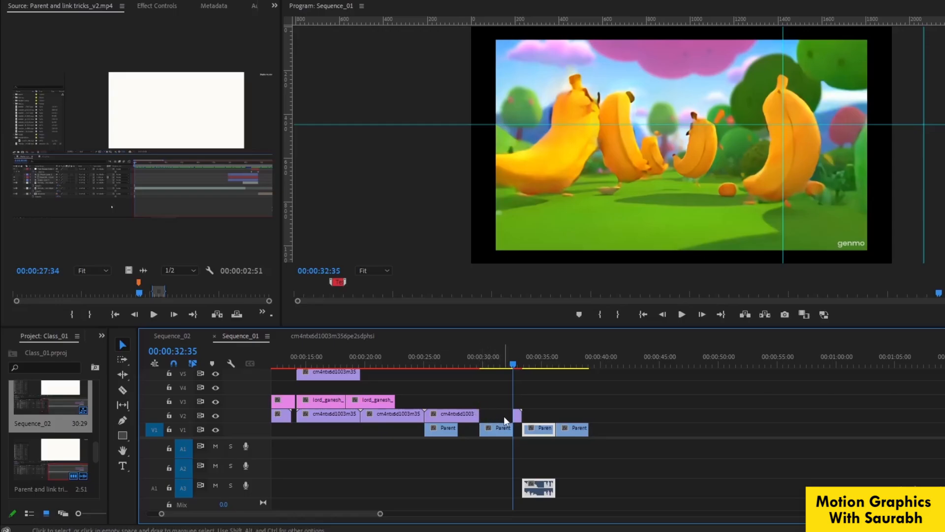
key("ctrl+z")
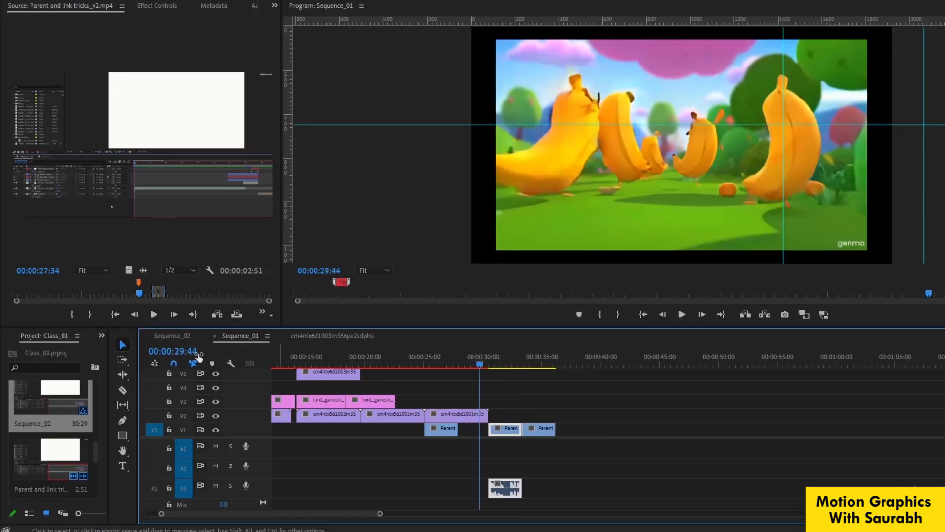
- Set the source video patch to gap mode on V2 and overwrite from 00:00:26:07 to leave a gap as long as the source clip
left_click(460, 361)
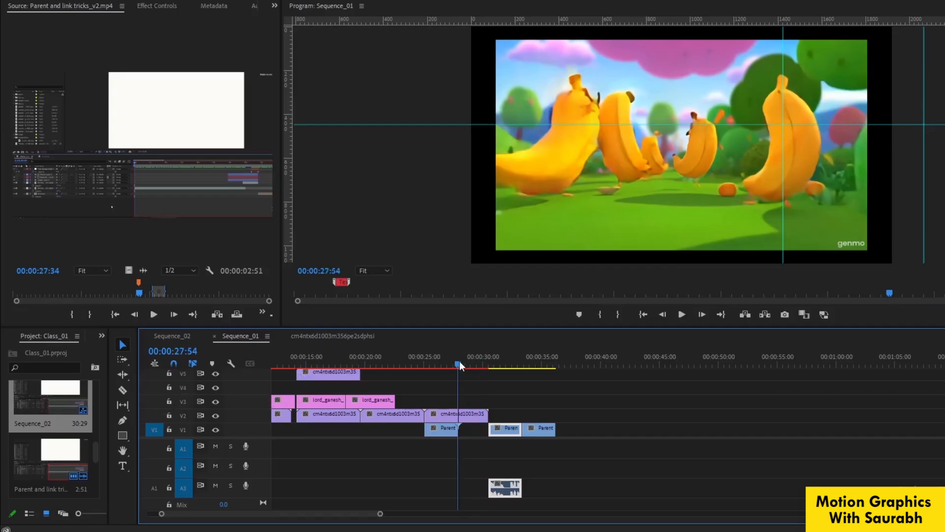
left_click(437, 363)
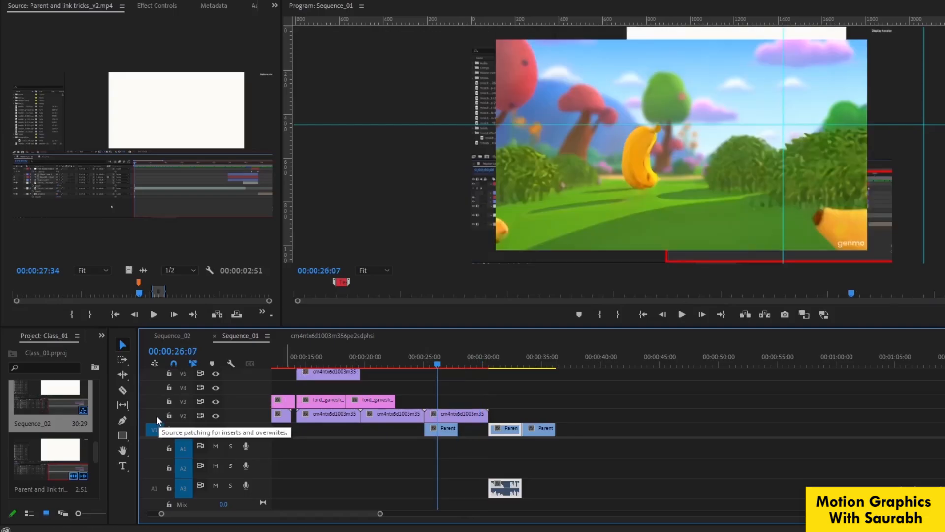
left_click(155, 415, "alt")
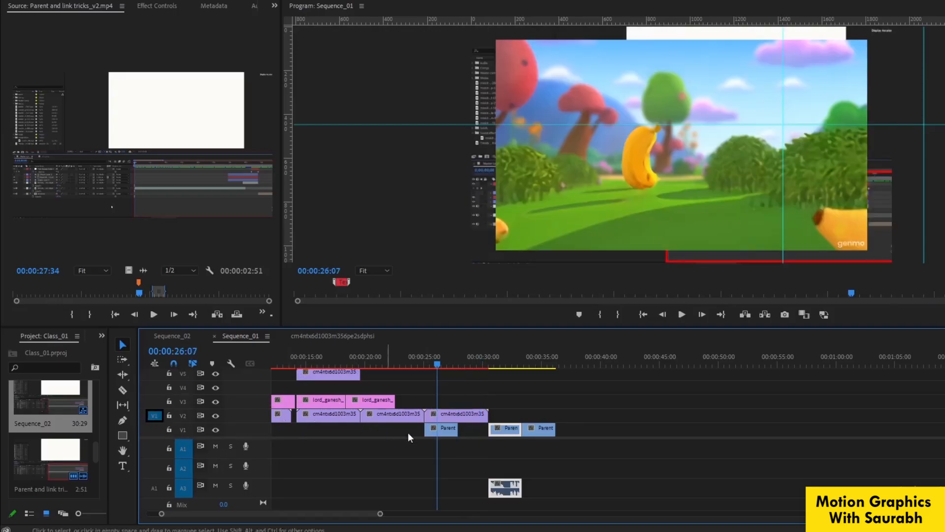
left_click(236, 315)
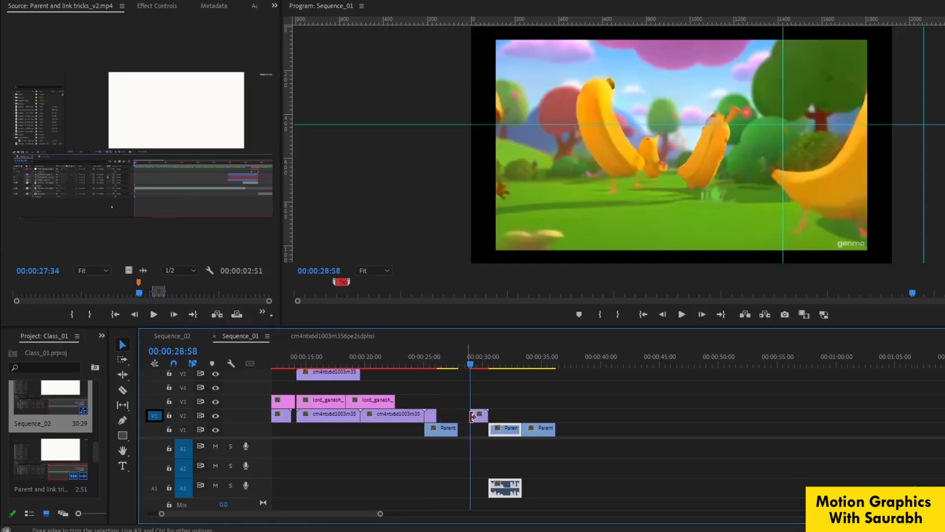